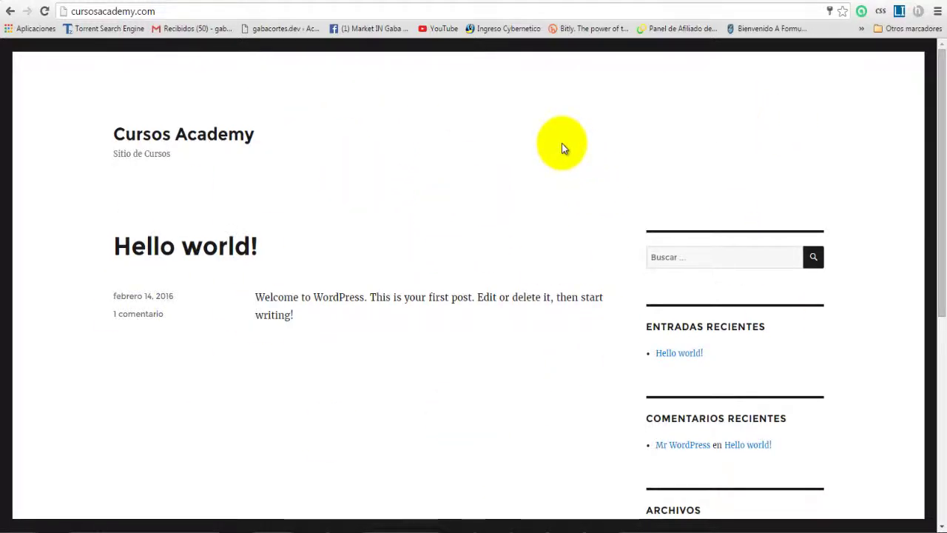
- Open cursosacademy.com/wp-admin and log in to the WordPress dashboard with the prefilled credentials
left_click(216, 11)
left_click(215, 11)
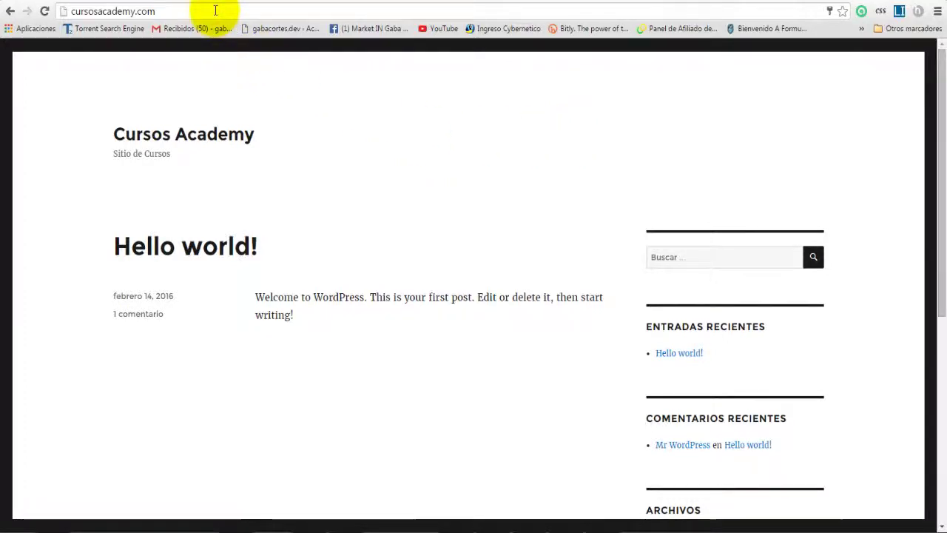
type("/w")
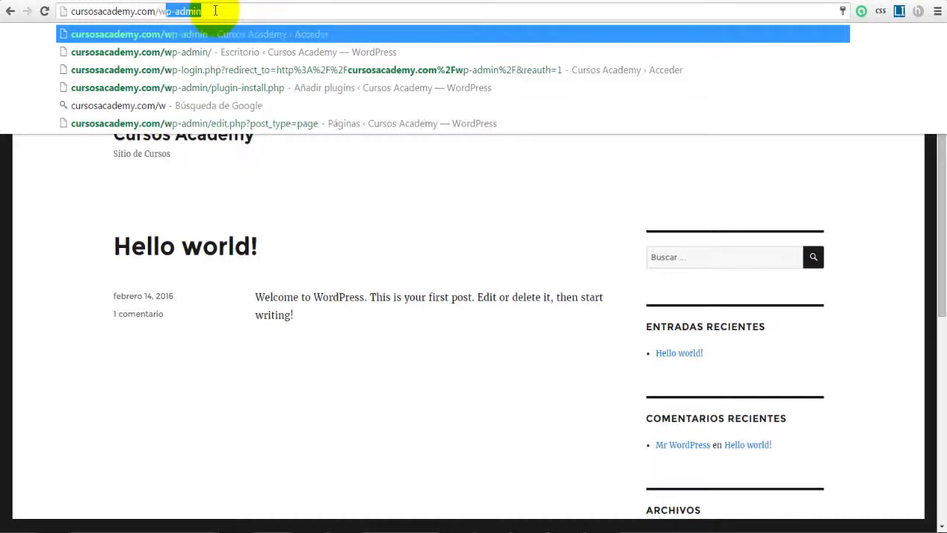
type("p-admin")
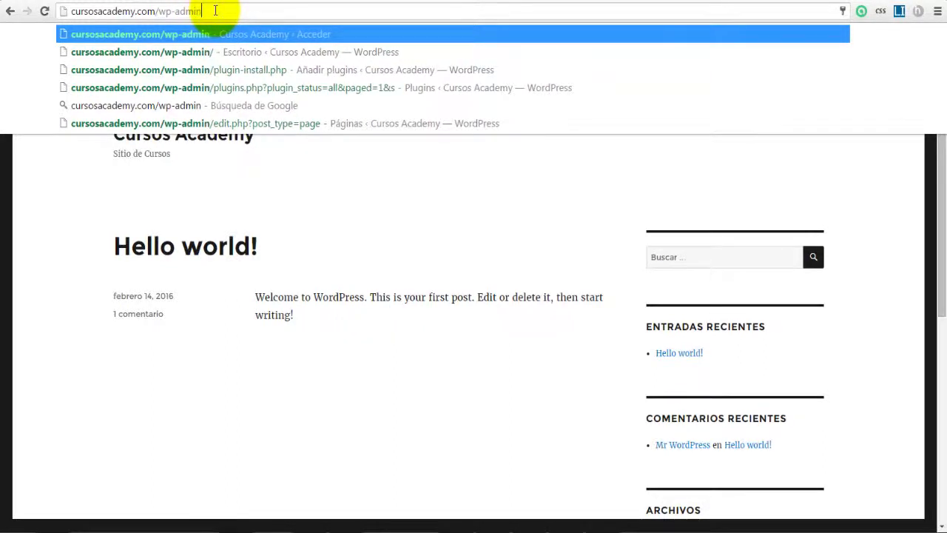
key("Return")
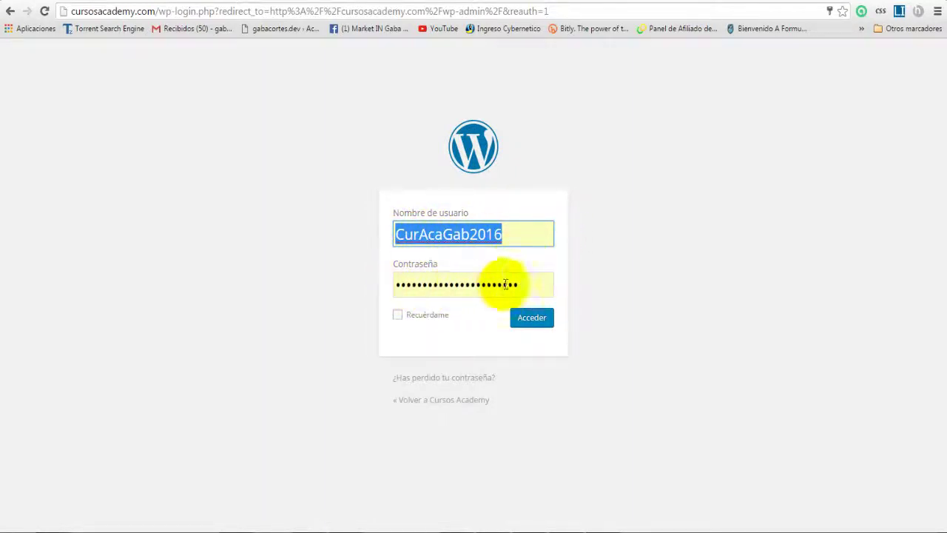
left_click(531, 324)
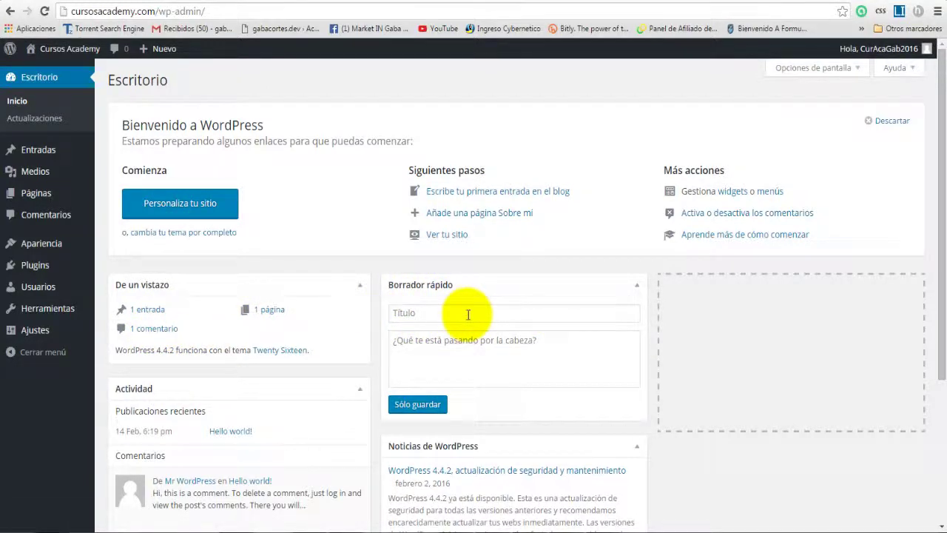
- Look over the dashboard, dismiss the Bienvenido a WordPress box, and view the Escritorio help section
scroll(492, 348, "down", 1)
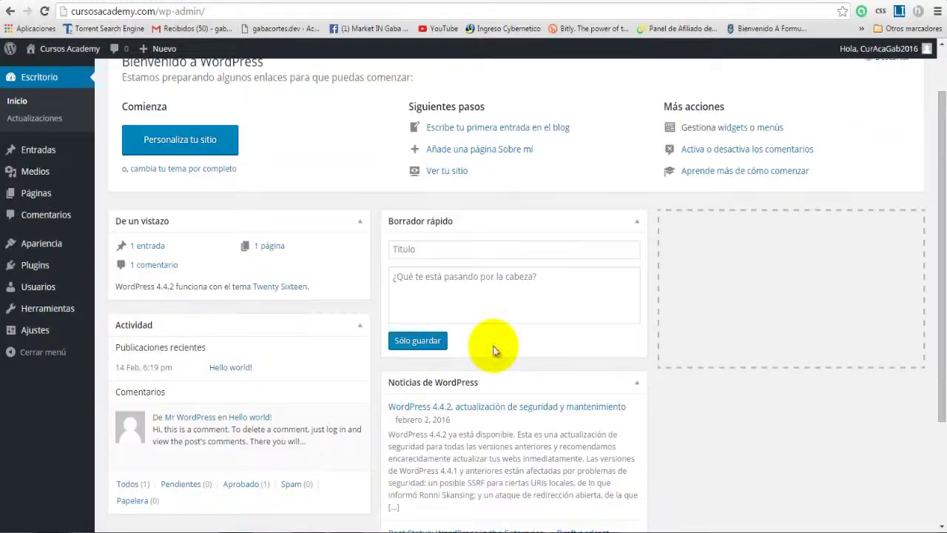
scroll(491, 337, "down", 1)
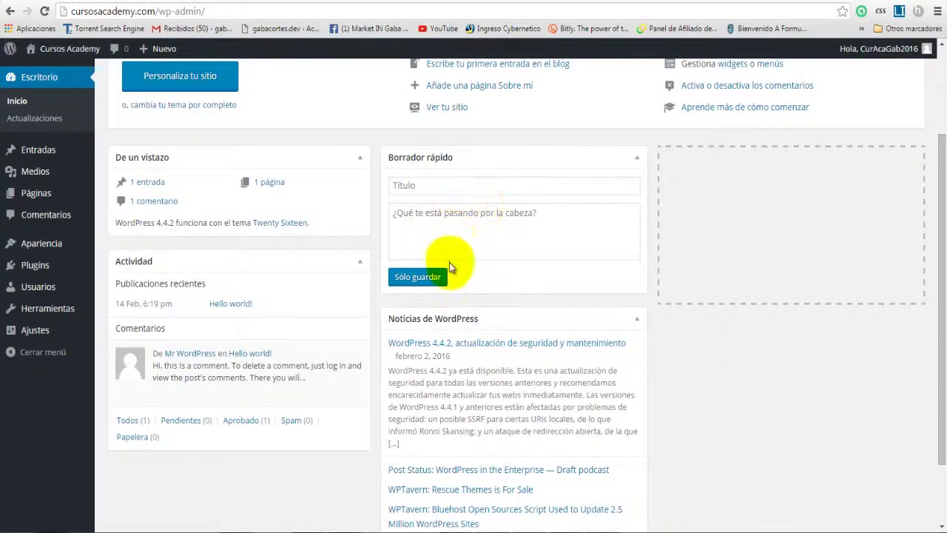
scroll(451, 266, "down", 1)
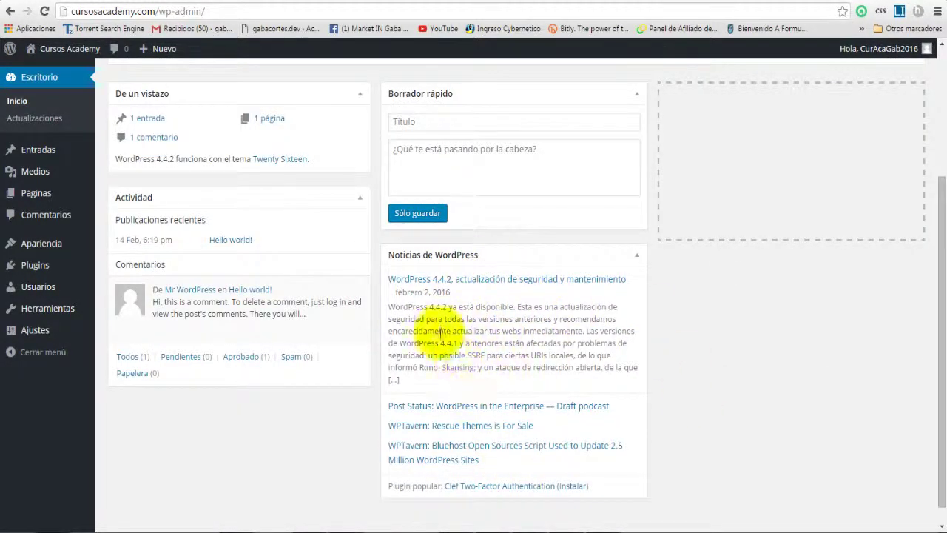
scroll(491, 392, "up", 3)
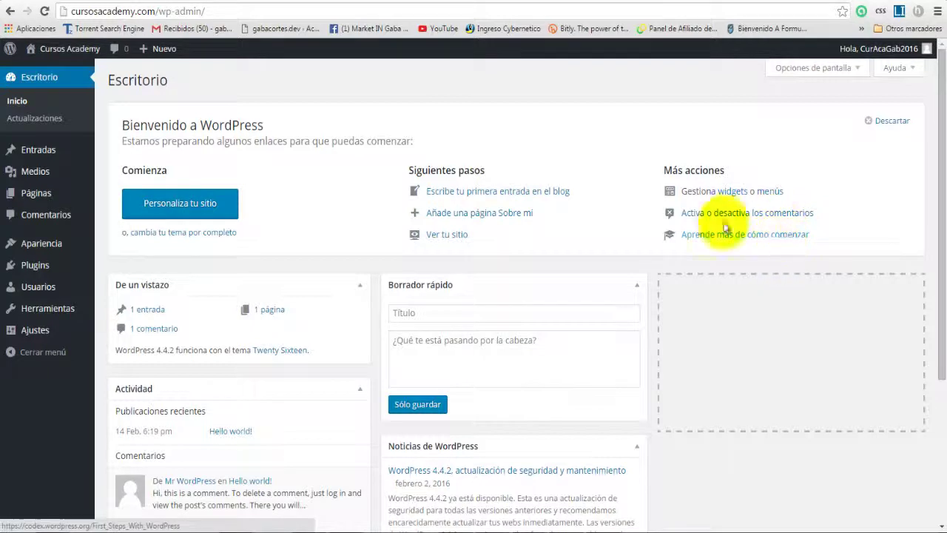
left_click(890, 124)
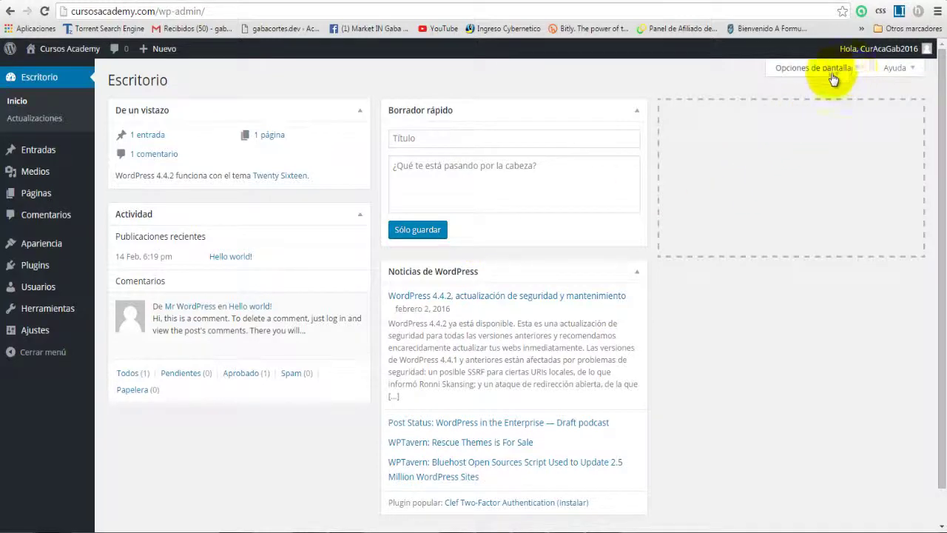
left_click(910, 71)
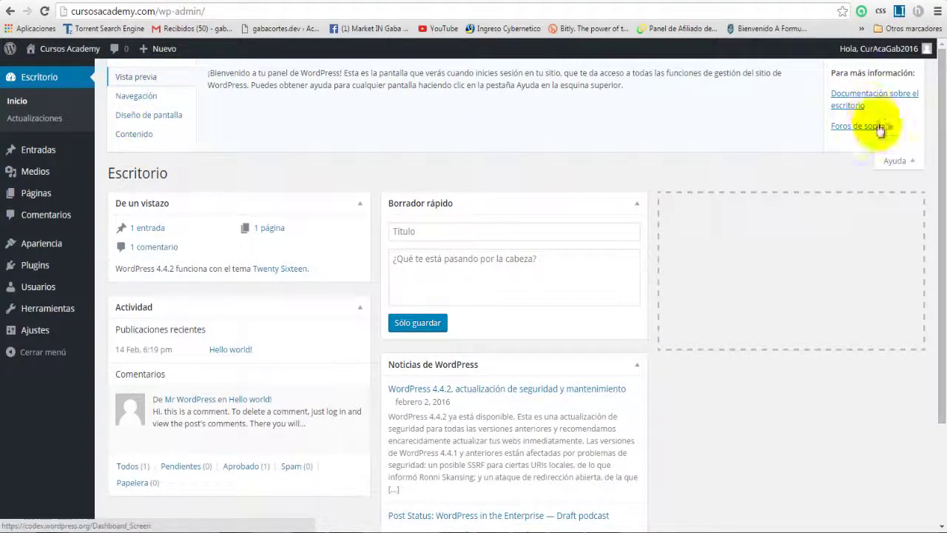
left_click(897, 163)
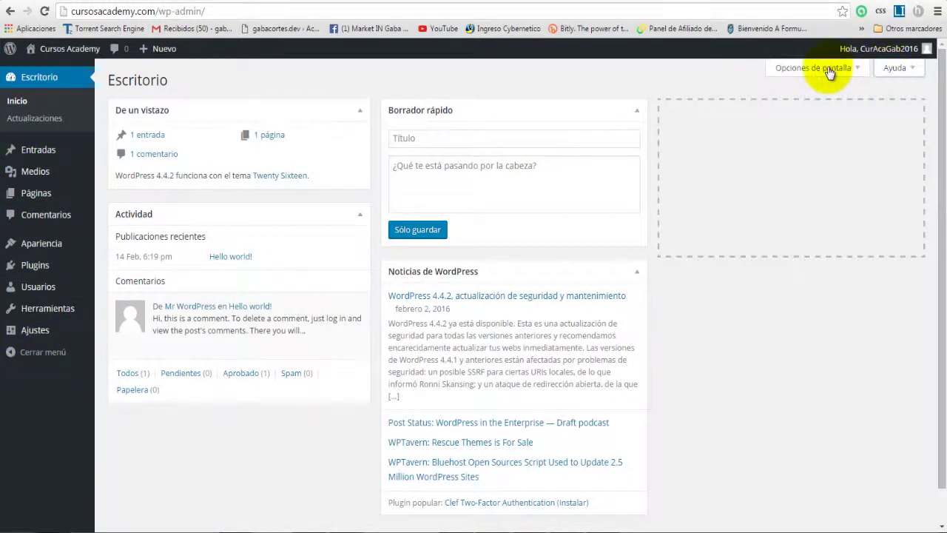
- Hide the Noticias de WordPress, Borrador rápido, Actividad and De un vistazo boxes through the dashboard's screen options
left_click(852, 68)
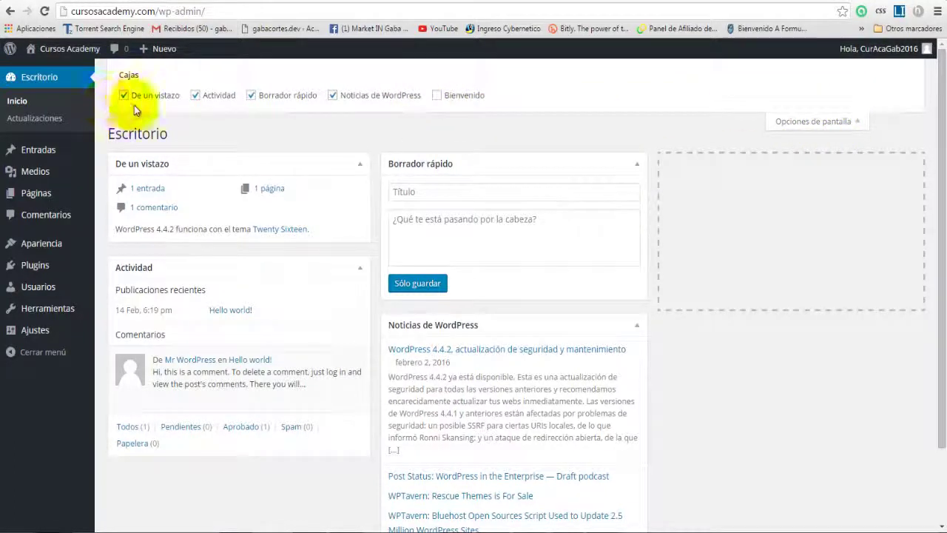
left_click(333, 96)
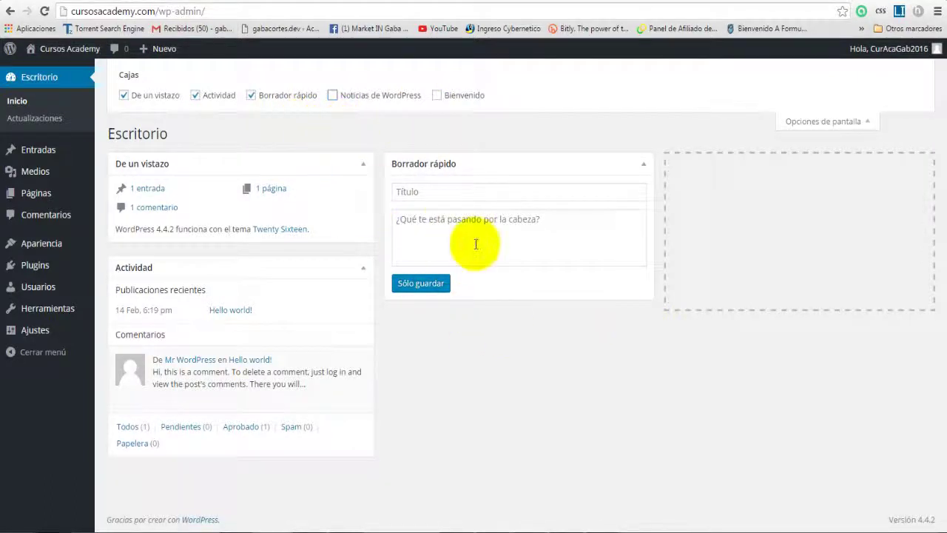
left_click(251, 96)
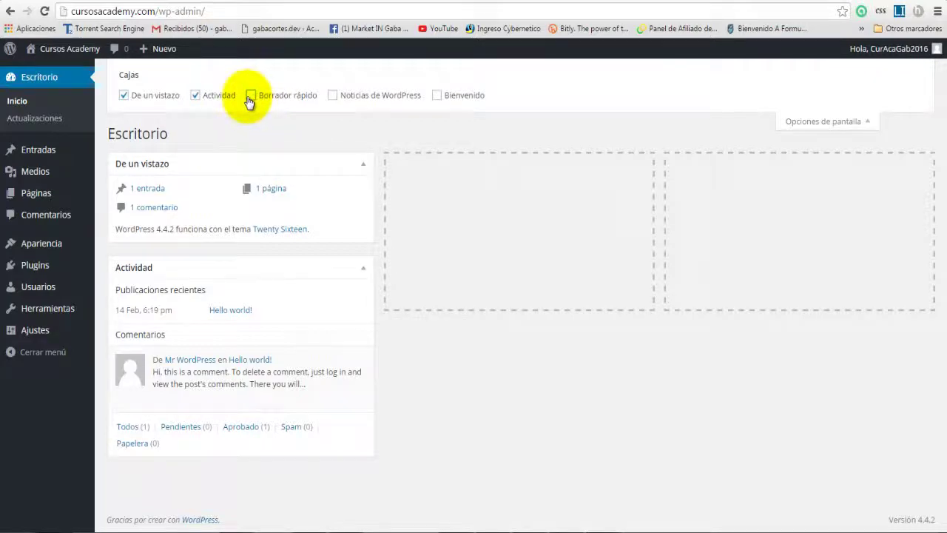
left_click(196, 95)
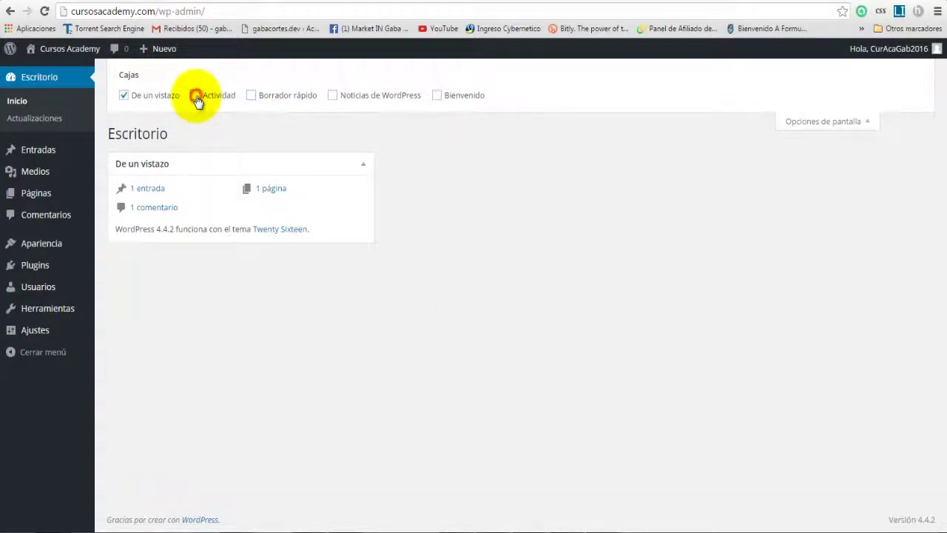
left_click(124, 95)
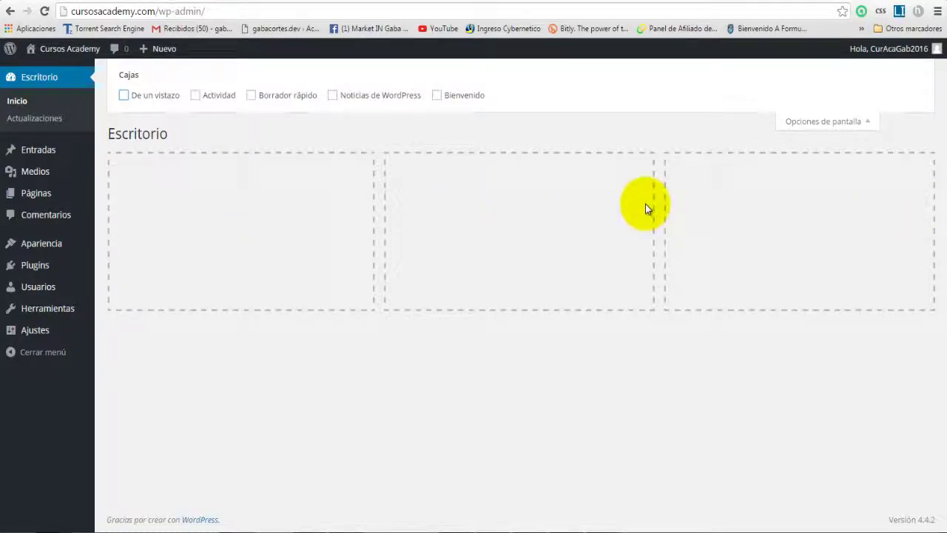
- Show the Bienvenido, Noticias de WordPress, Borrador rápido, Actividad and De un vistazo boxes on the dashboard and close the screen options
left_click_drag(645, 209, 471, 105)
left_click(436, 97)
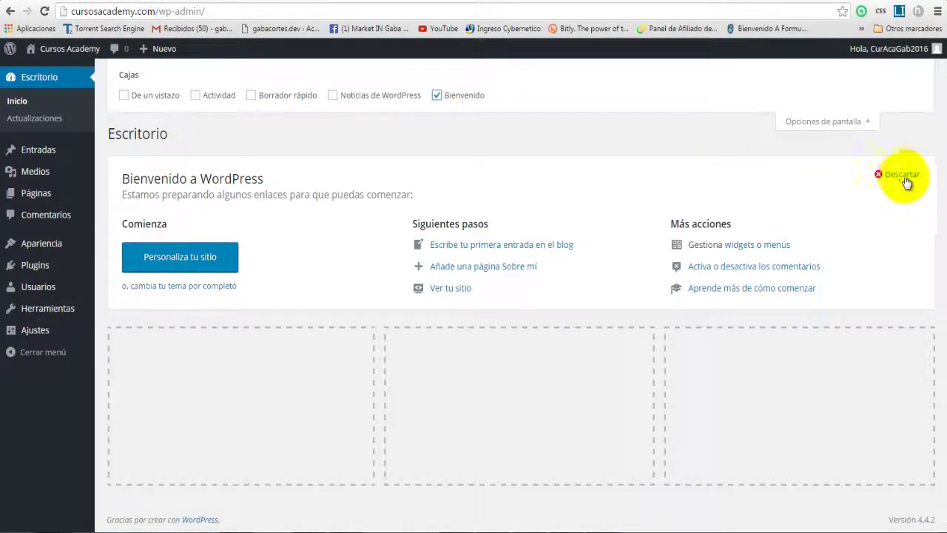
left_click(333, 97)
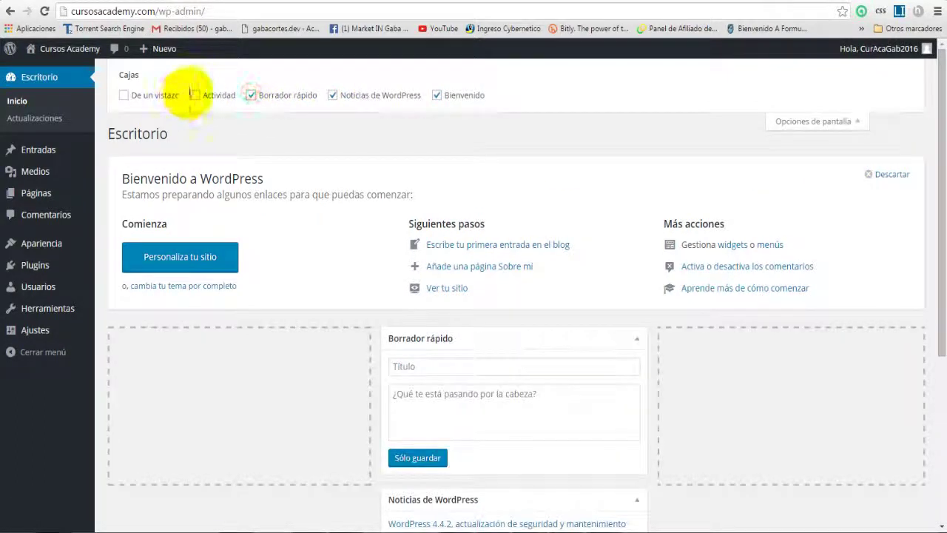
left_click(194, 95)
left_click(126, 97)
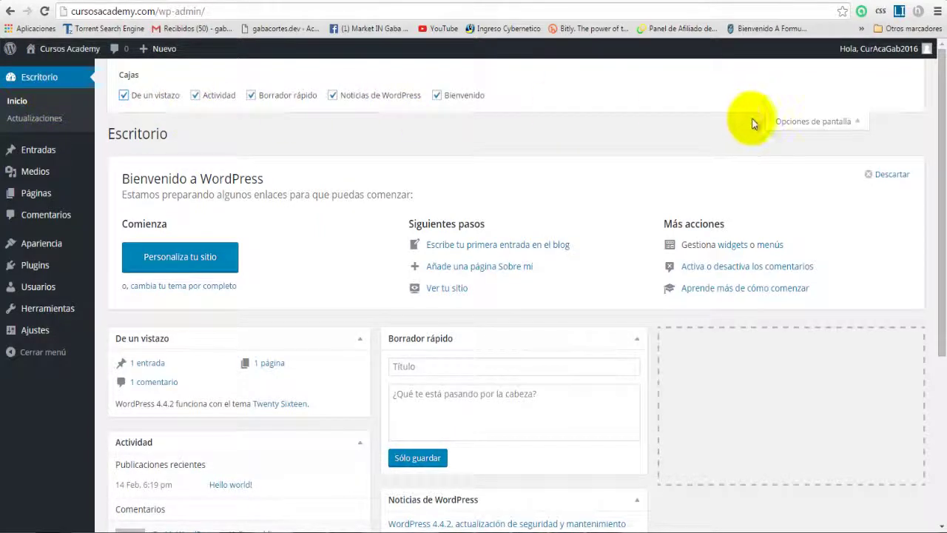
left_click(813, 124)
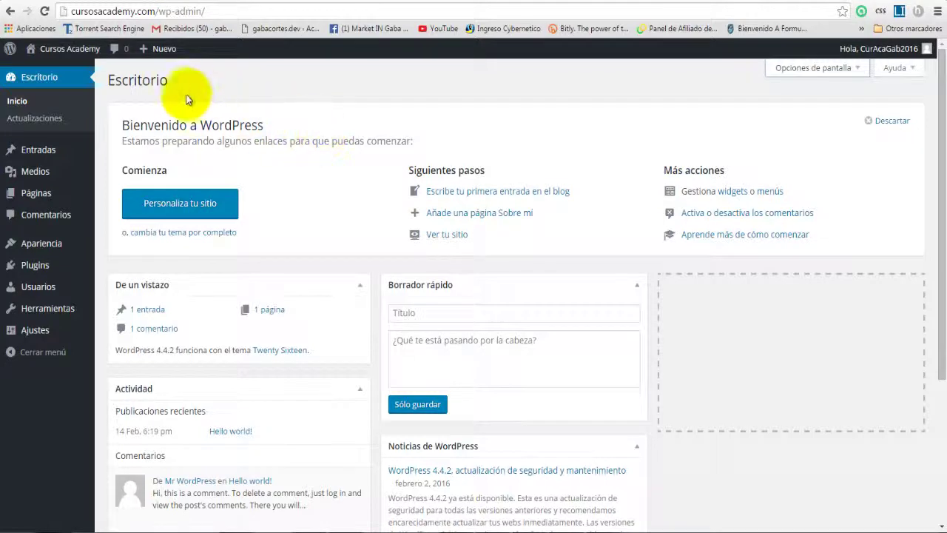
- Open the Spanish WordPress.org site and look through its welcome and download page
mouse_move(9, 49)
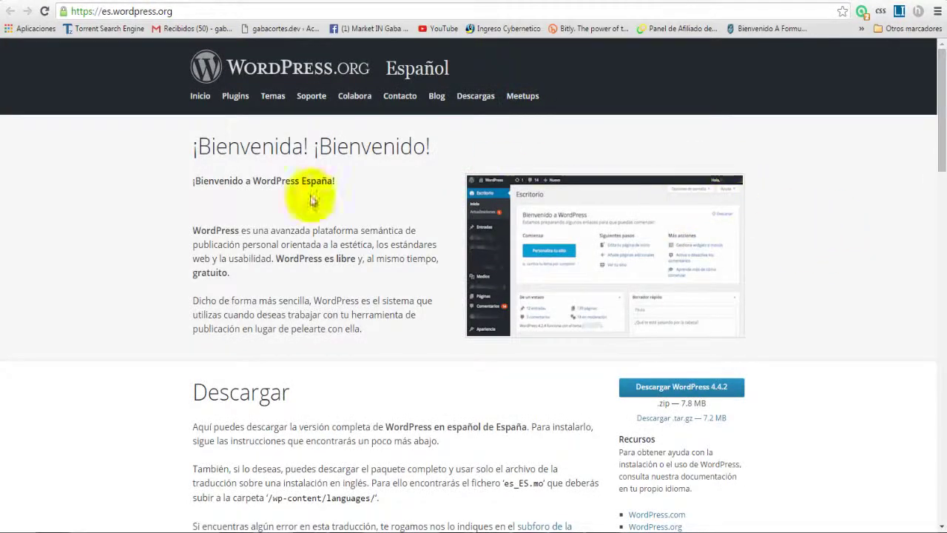
scroll(402, 222, "down", 9)
scroll(412, 227, "up", 9)
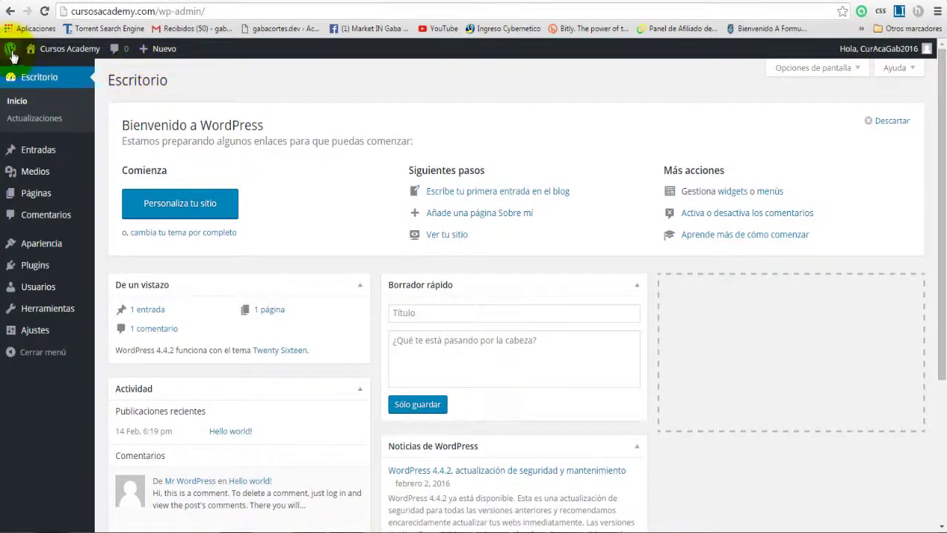
- View the Cursos Academy public front page and return to its wp-admin dashboard
mouse_move(11, 56)
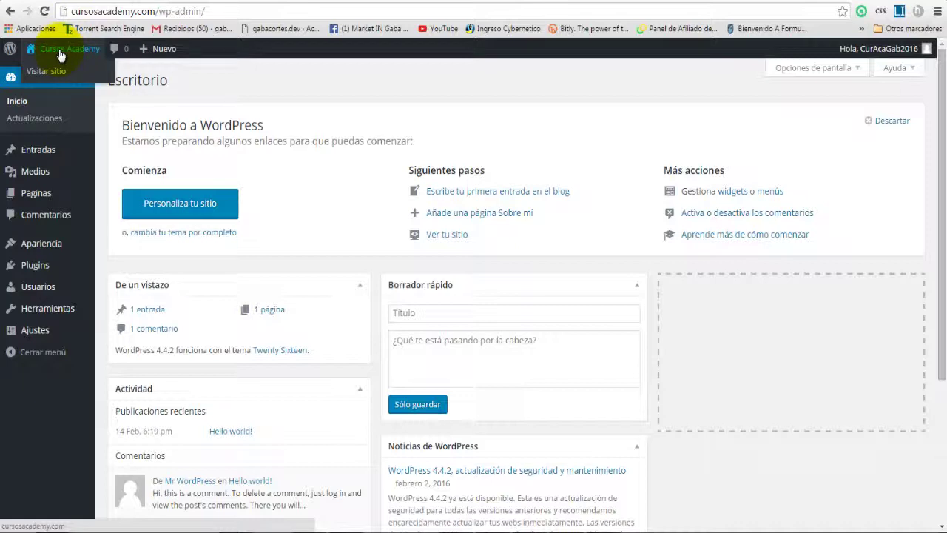
left_click(62, 51)
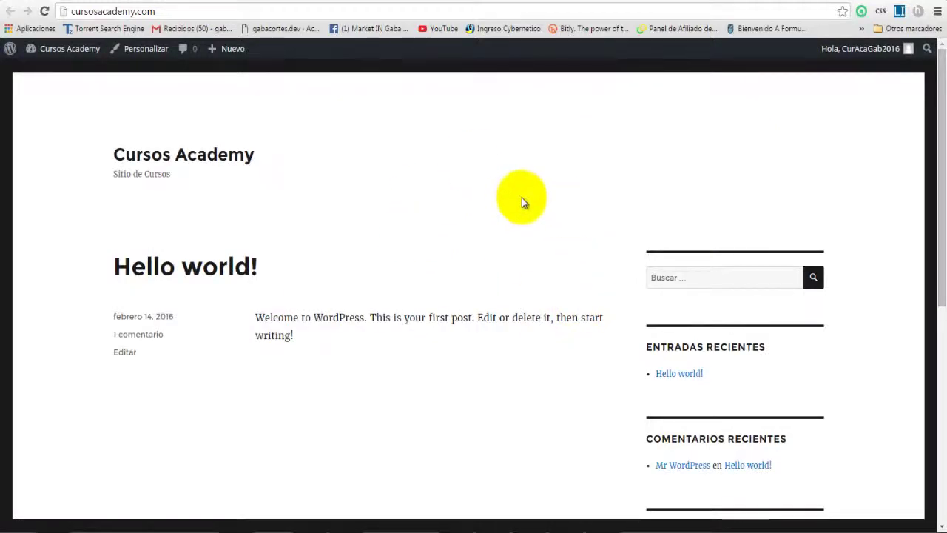
left_click(111, 11)
type("/wp-admin")
key("Return")
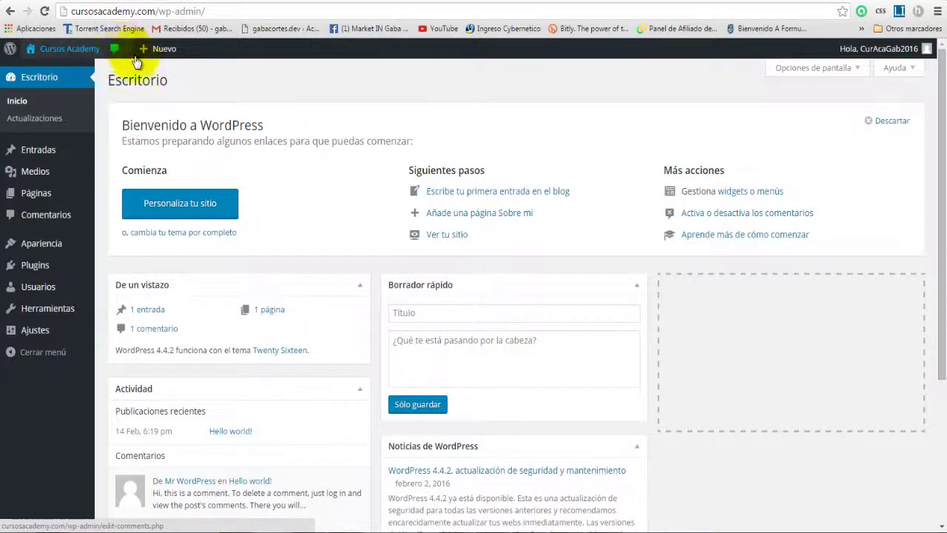
mouse_move(156, 49)
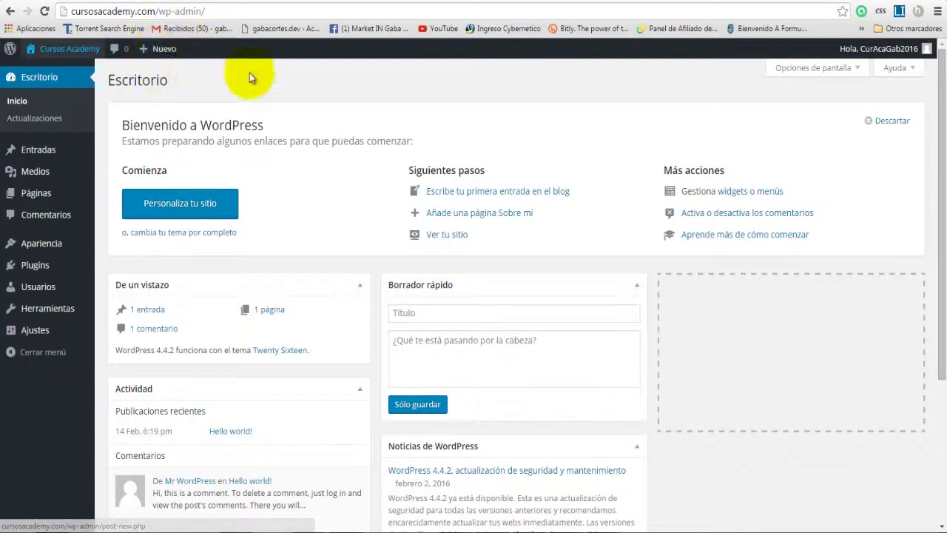
mouse_move(877, 55)
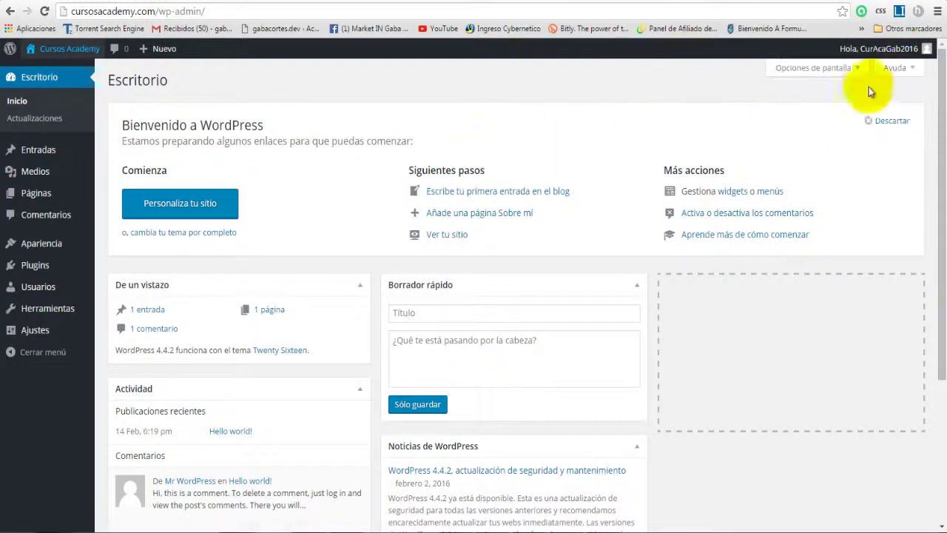
mouse_move(915, 47)
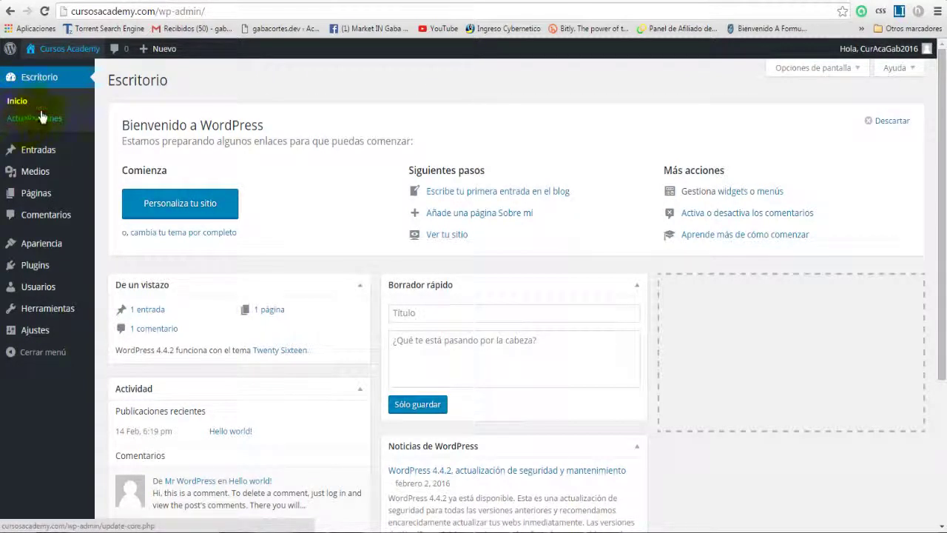
- Reload the dashboard home page and open the WordPress updates page
left_click(19, 102)
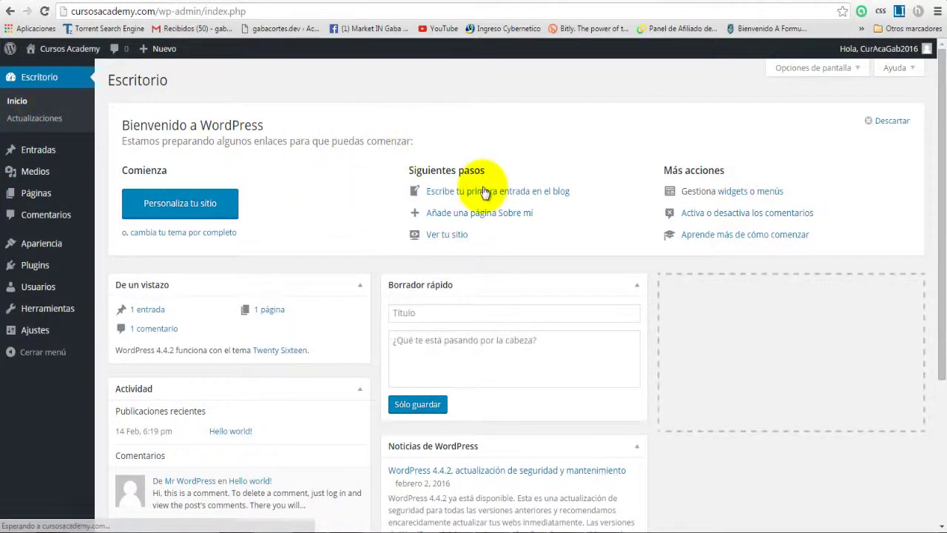
left_click(35, 122)
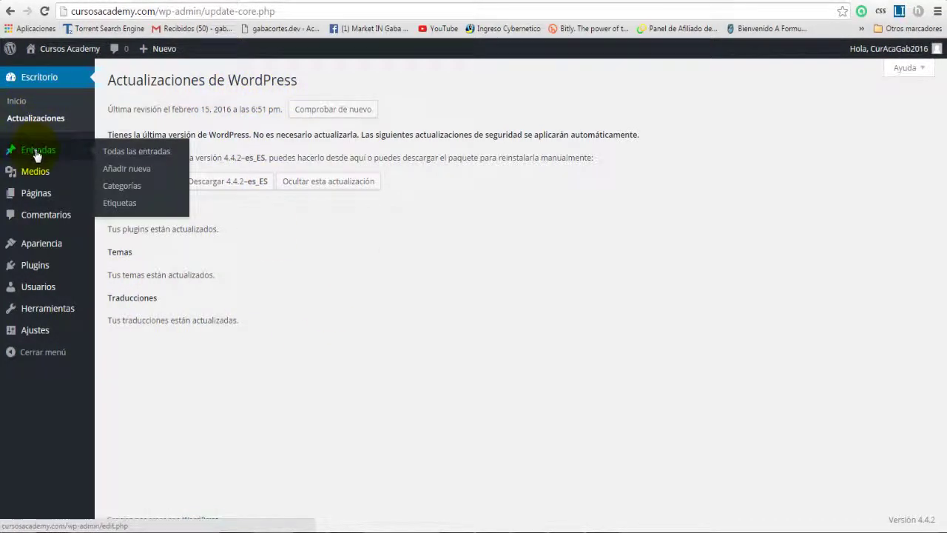
mouse_move(42, 154)
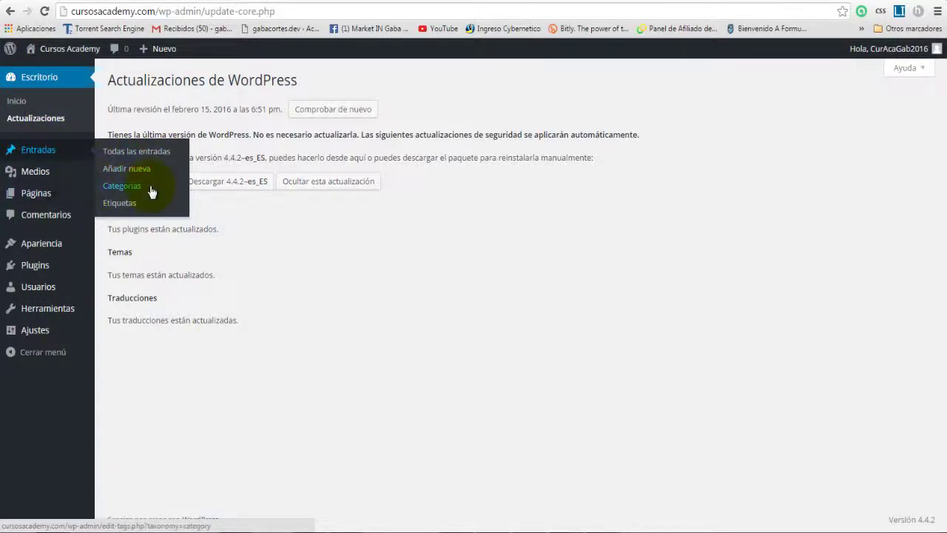
left_click(137, 156)
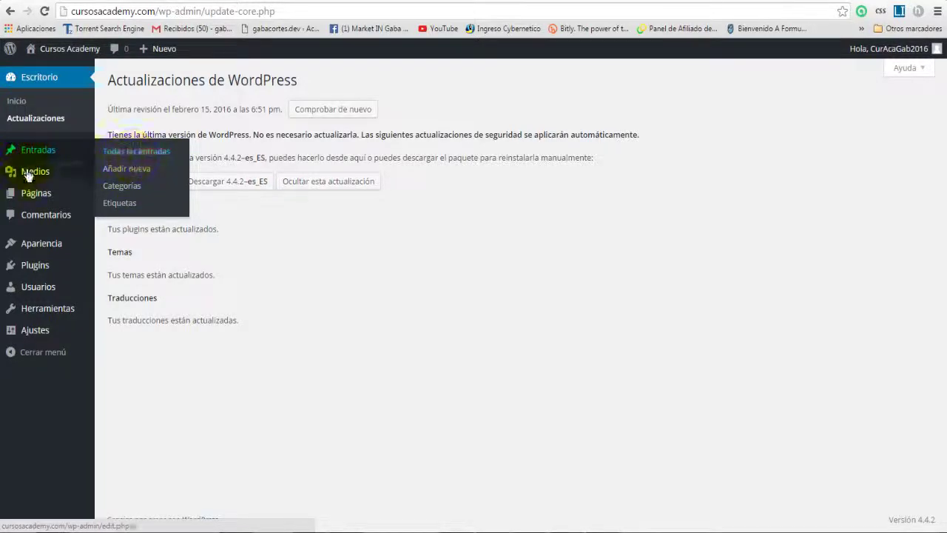
mouse_move(30, 176)
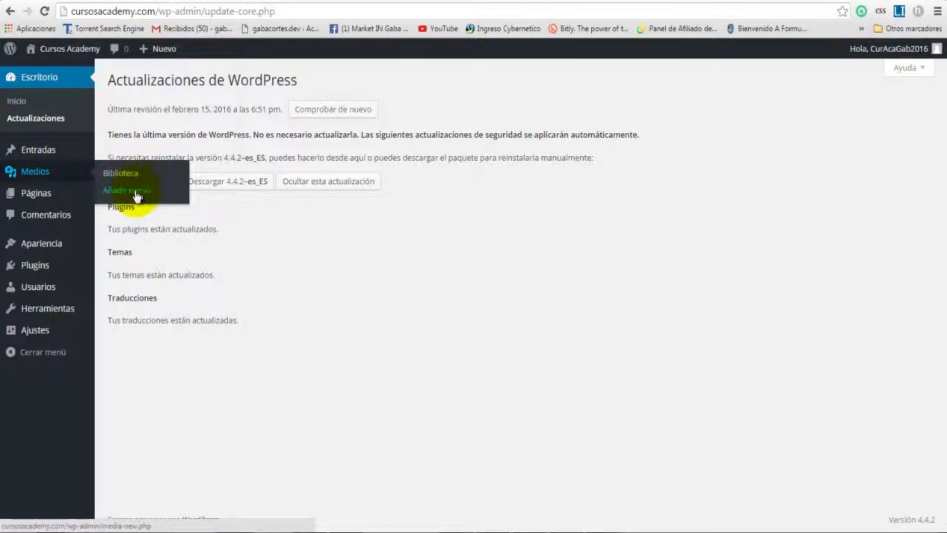
mouse_move(49, 203)
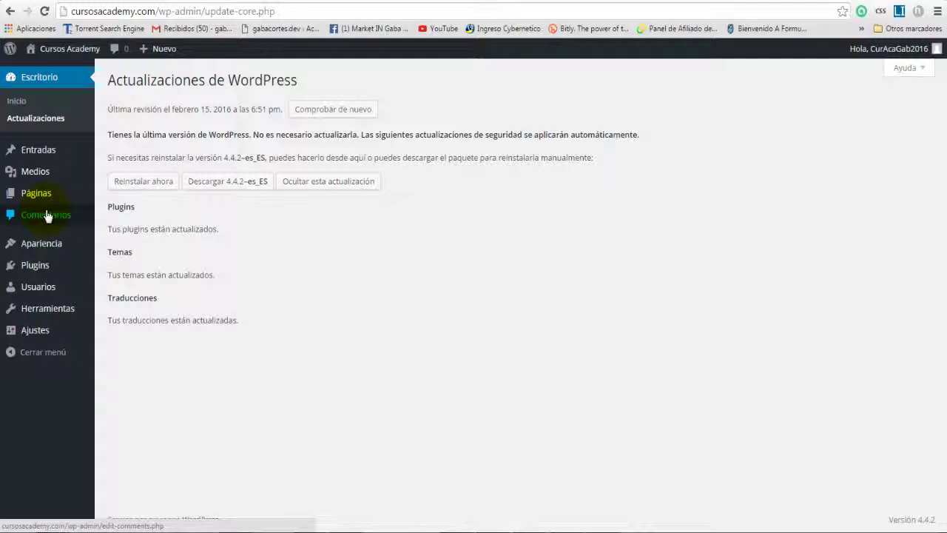
- Review the Apariencia submenu entries and compare them with the Cursos Academy public front page, returning to the WordPress updates page
mouse_move(45, 245)
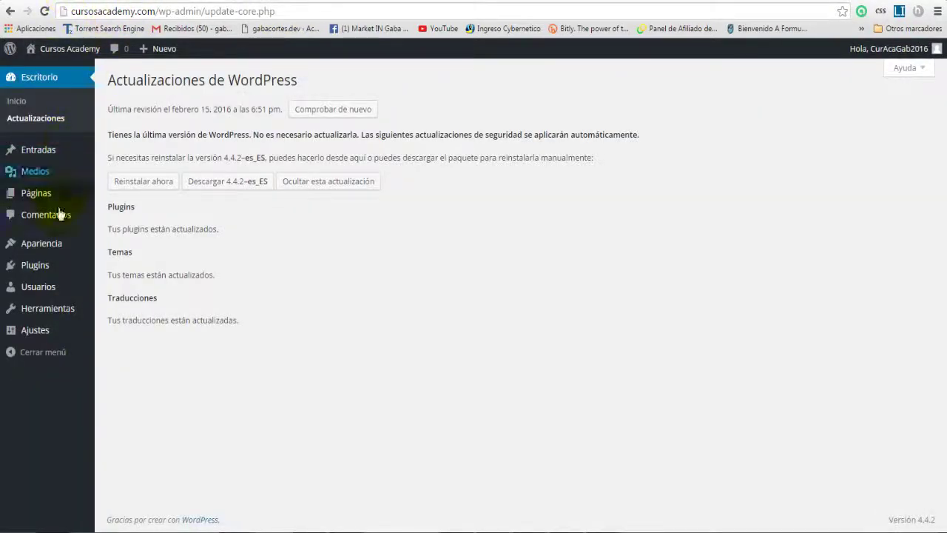
mouse_move(54, 248)
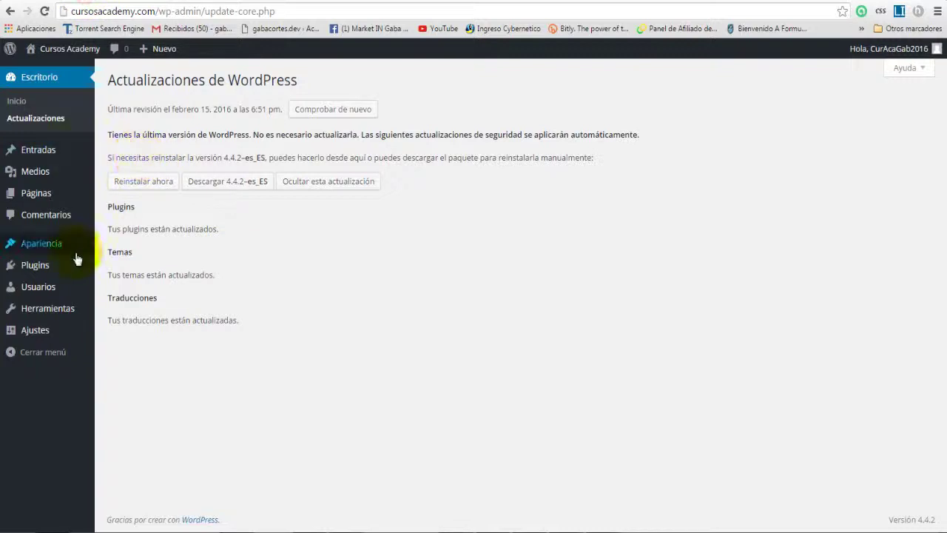
mouse_move(77, 247)
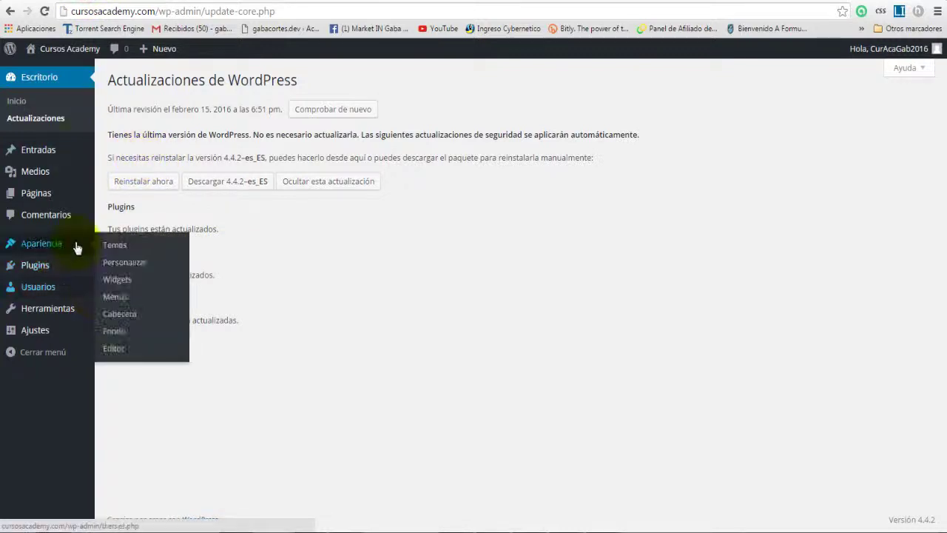
left_click(138, 318)
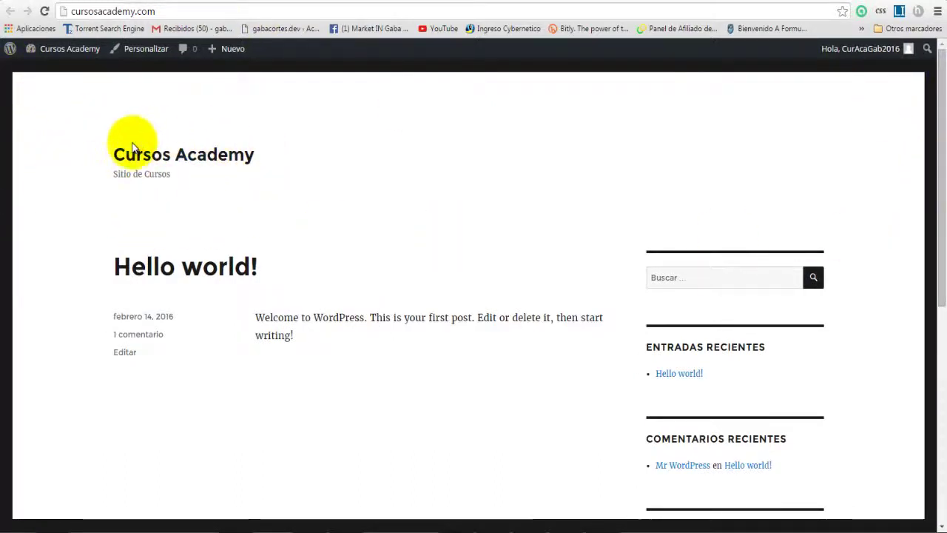
left_click(111, 11)
type("curso")
key("Return")
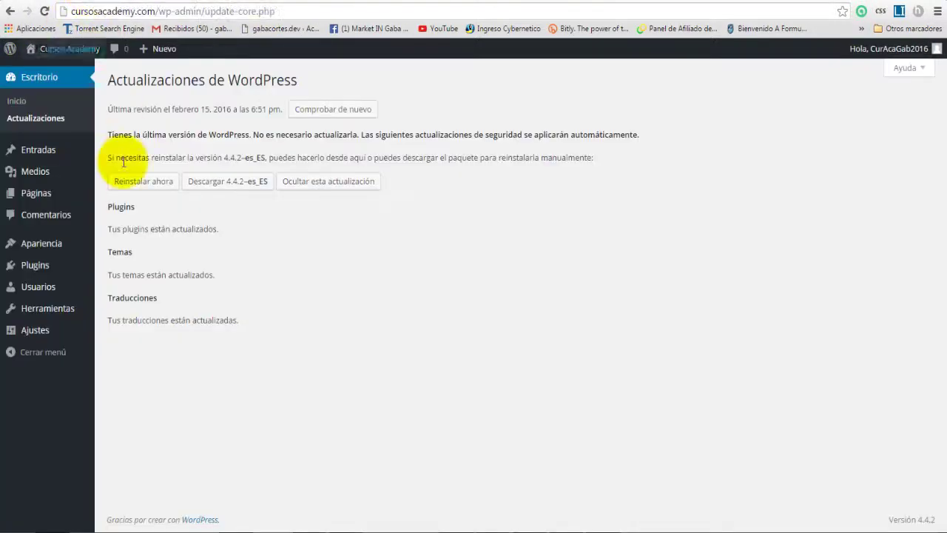
mouse_move(80, 252)
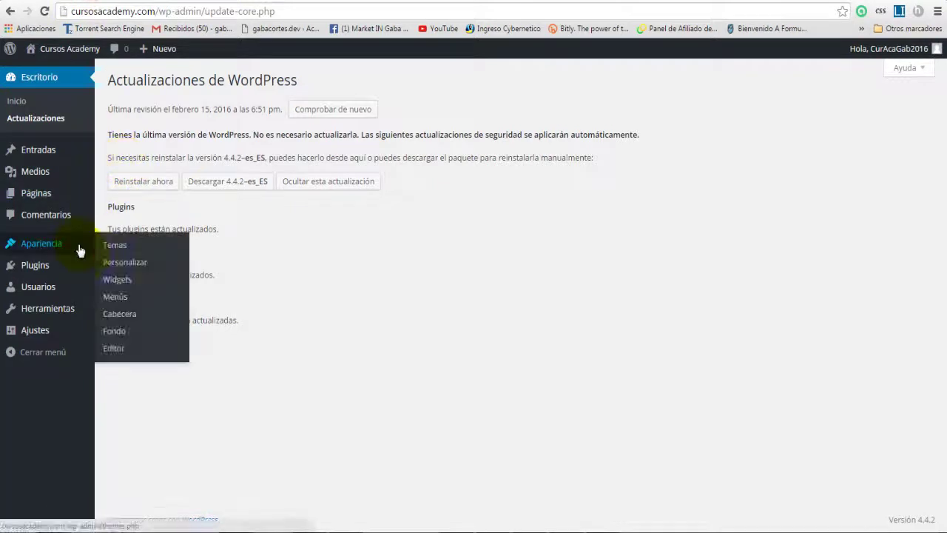
left_click(115, 331)
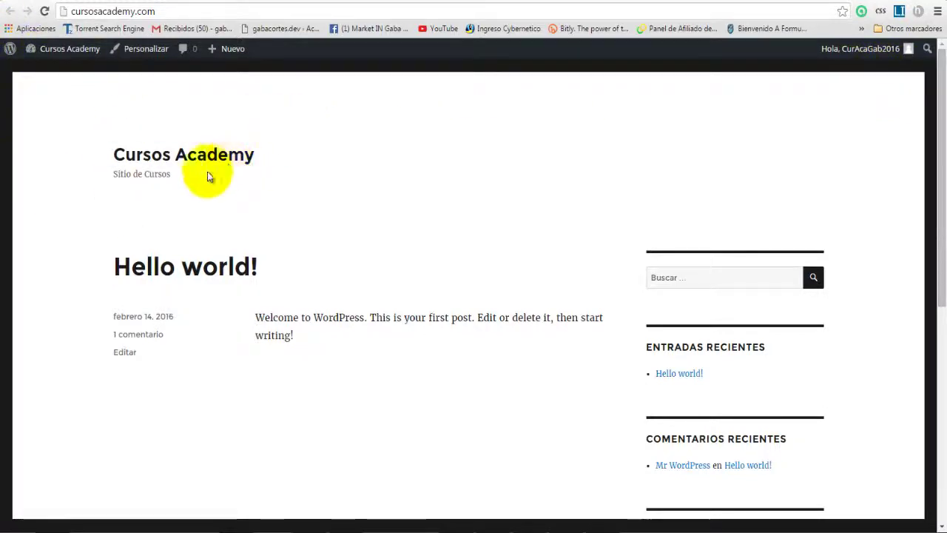
left_click(82, 11)
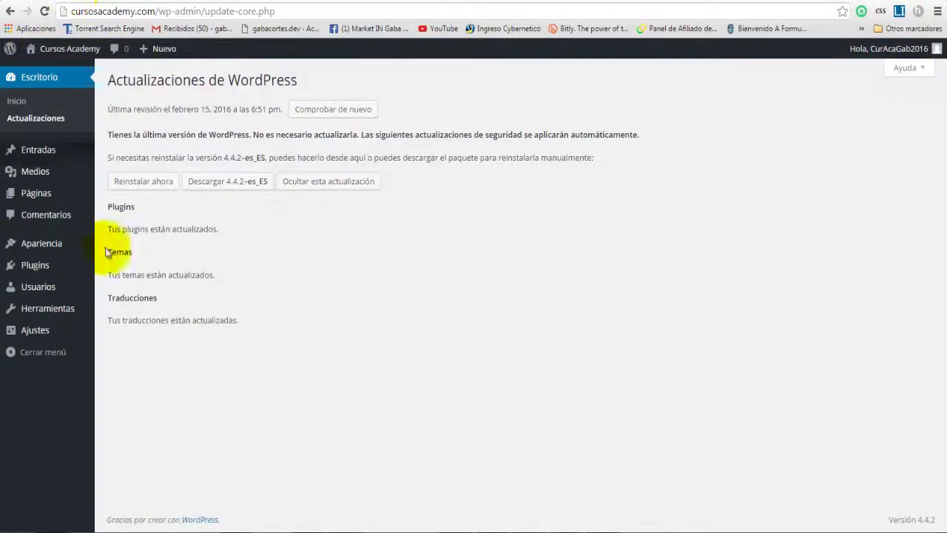
mouse_move(88, 247)
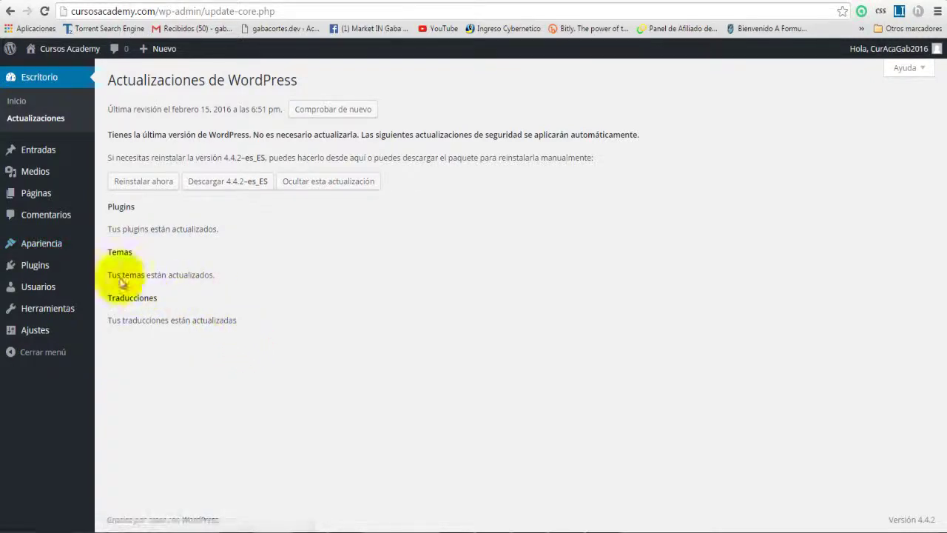
- Examine the submenu entries of the Plugins, Apariencia, Páginas and Medios sections
mouse_move(36, 272)
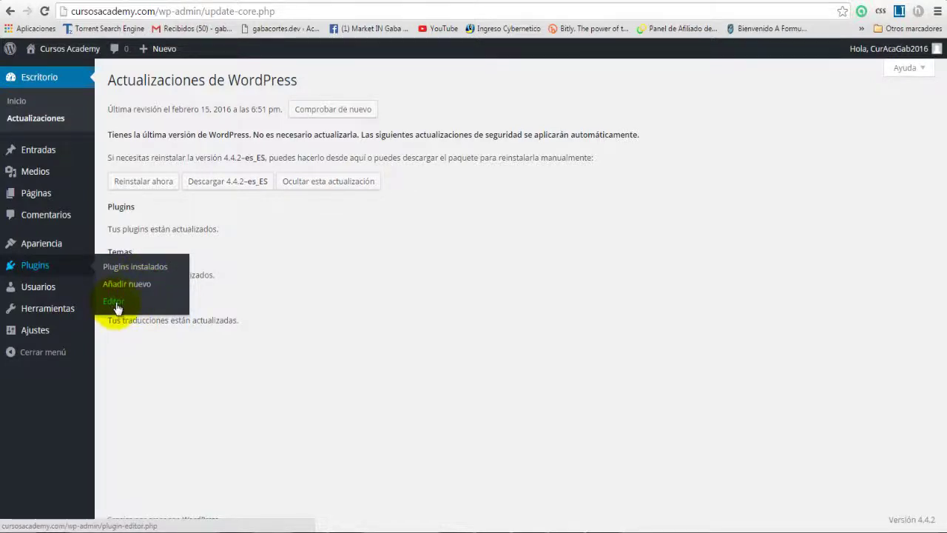
mouse_move(25, 244)
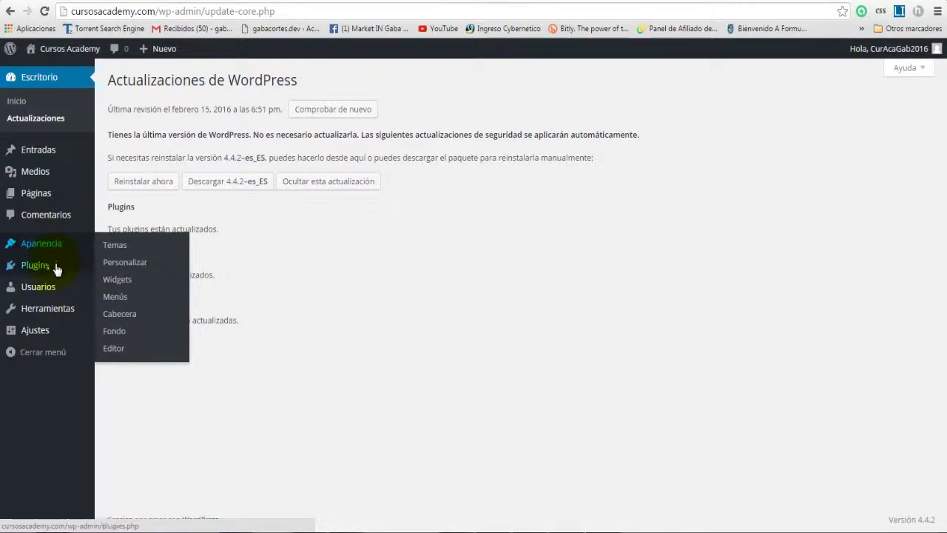
mouse_move(53, 269)
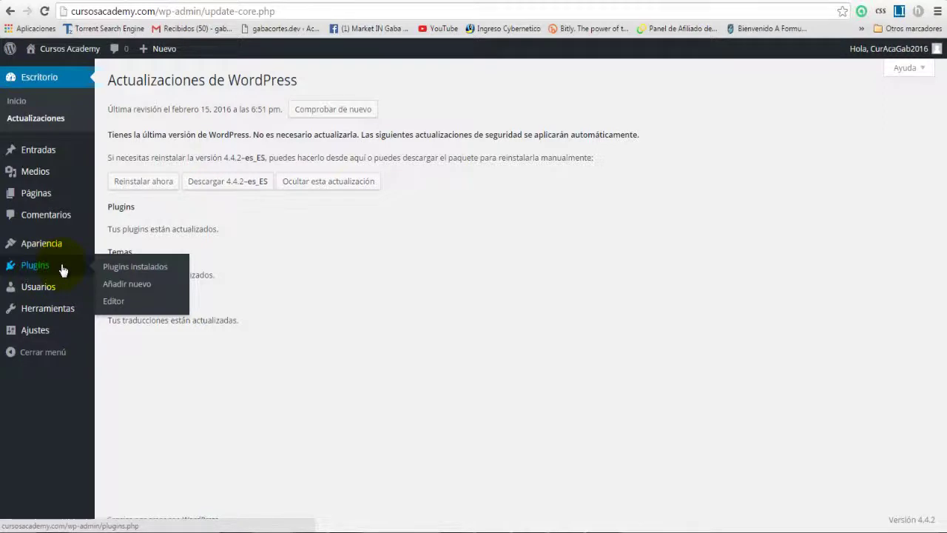
mouse_move(47, 197)
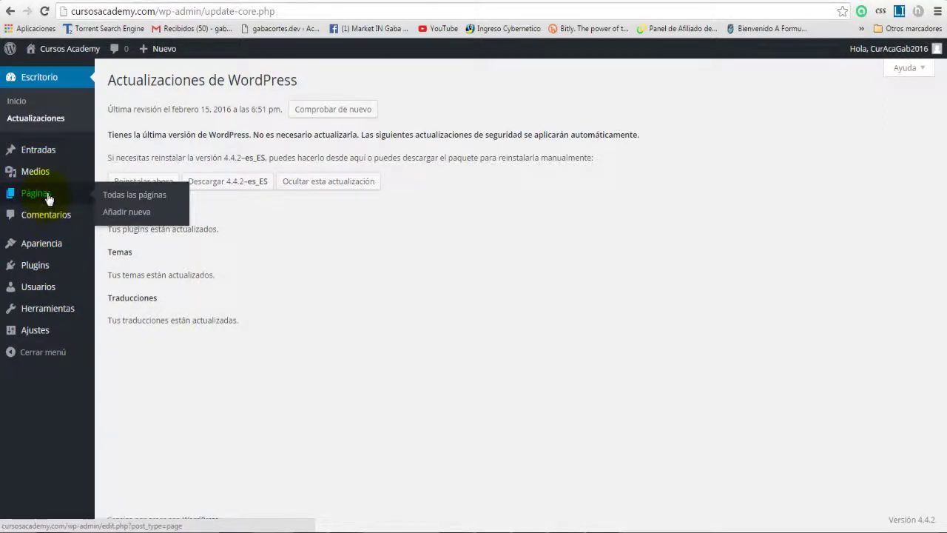
mouse_move(51, 175)
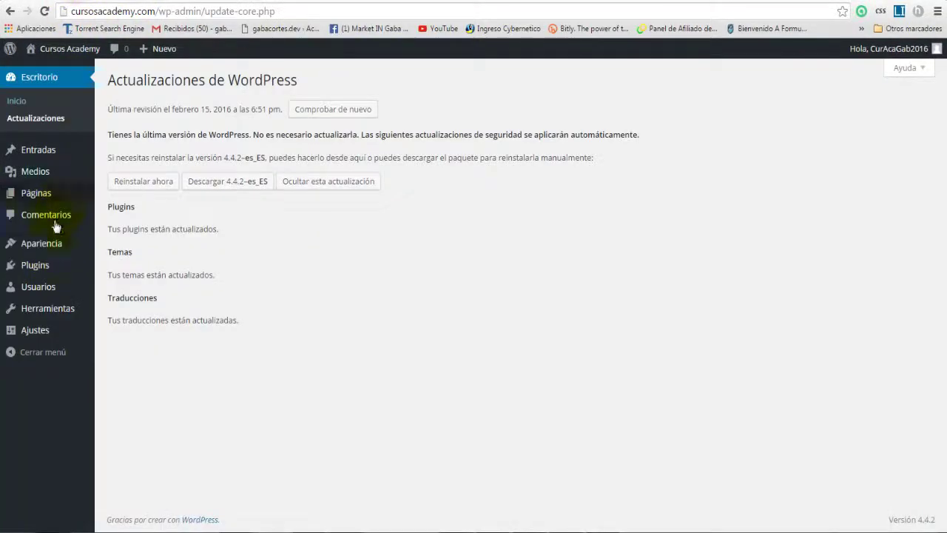
mouse_move(47, 249)
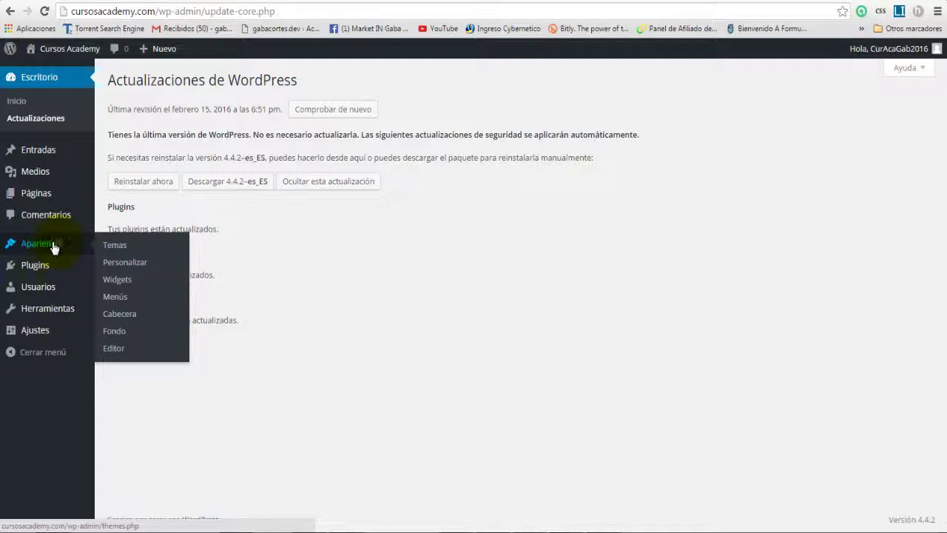
mouse_move(47, 268)
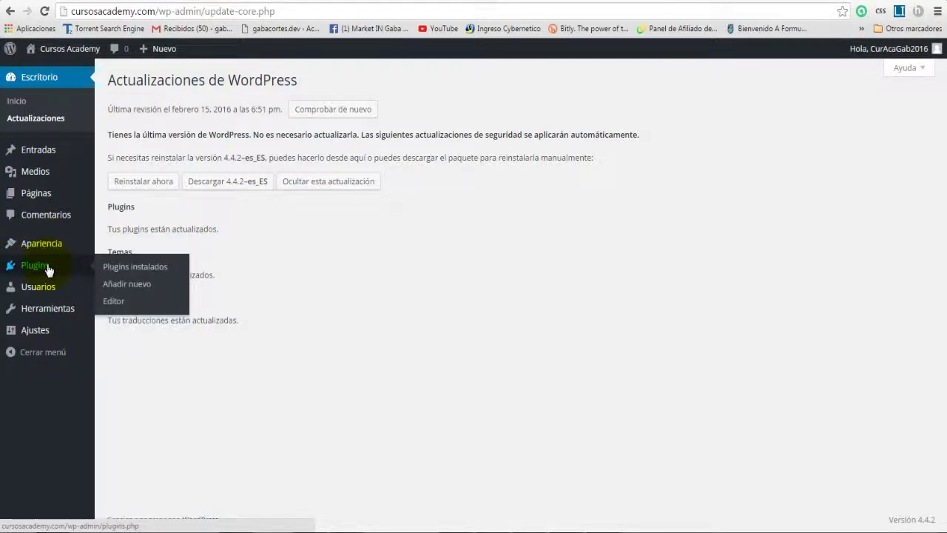
- Look over the Usuarios section, the account area and the Herramientas submenu entries
mouse_move(33, 289)
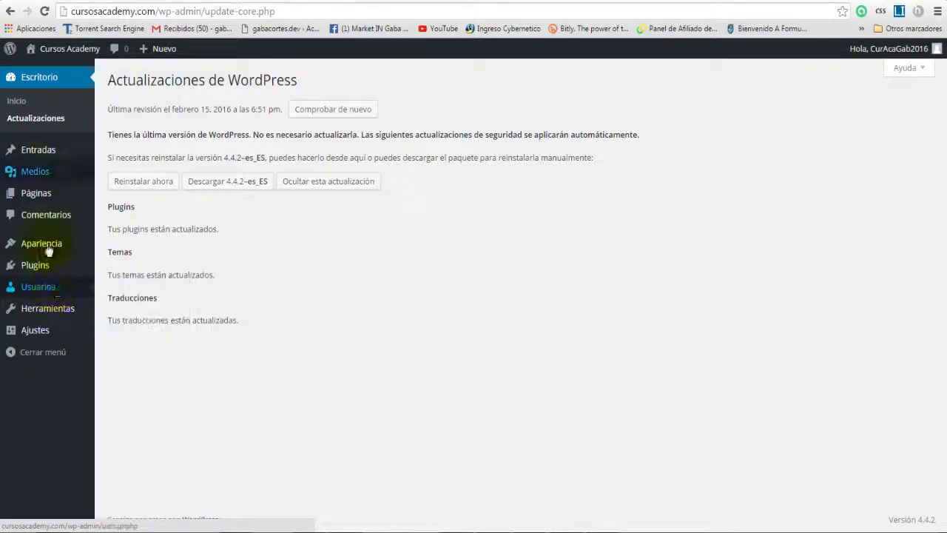
mouse_move(31, 155)
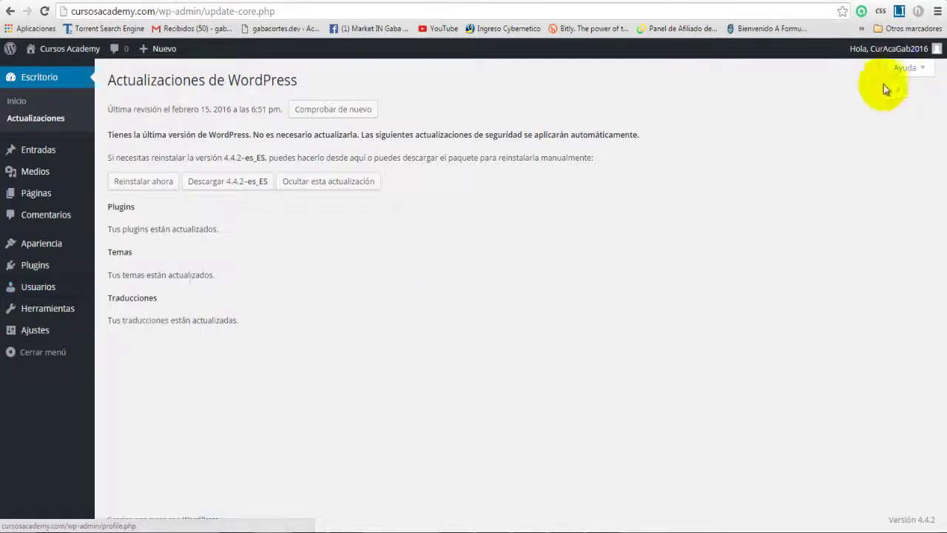
mouse_move(878, 63)
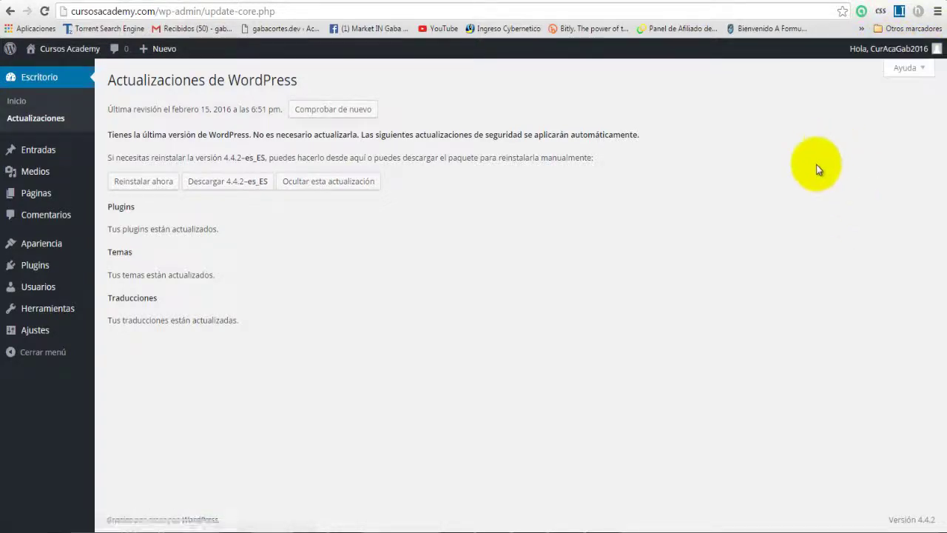
mouse_move(37, 314)
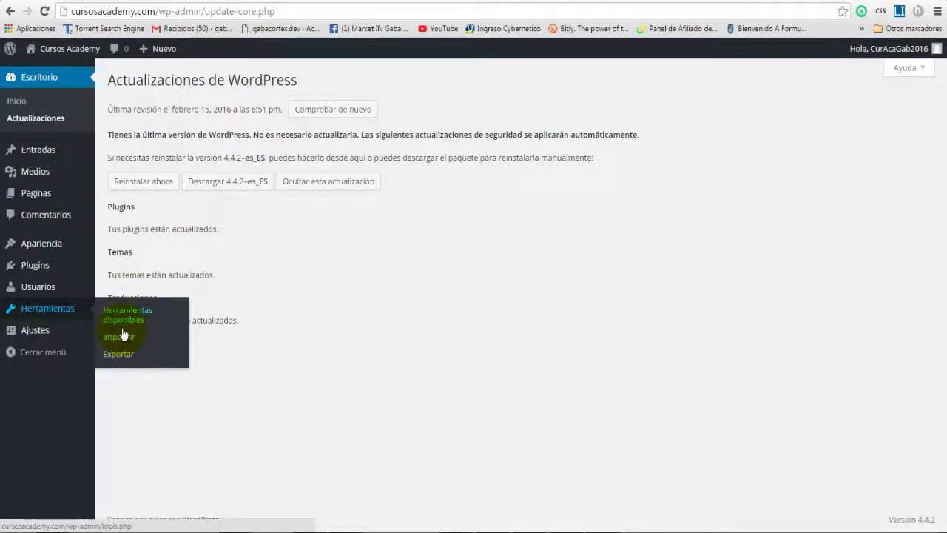
- Open the Generales page of Ajustes and skim through its fields
mouse_move(41, 333)
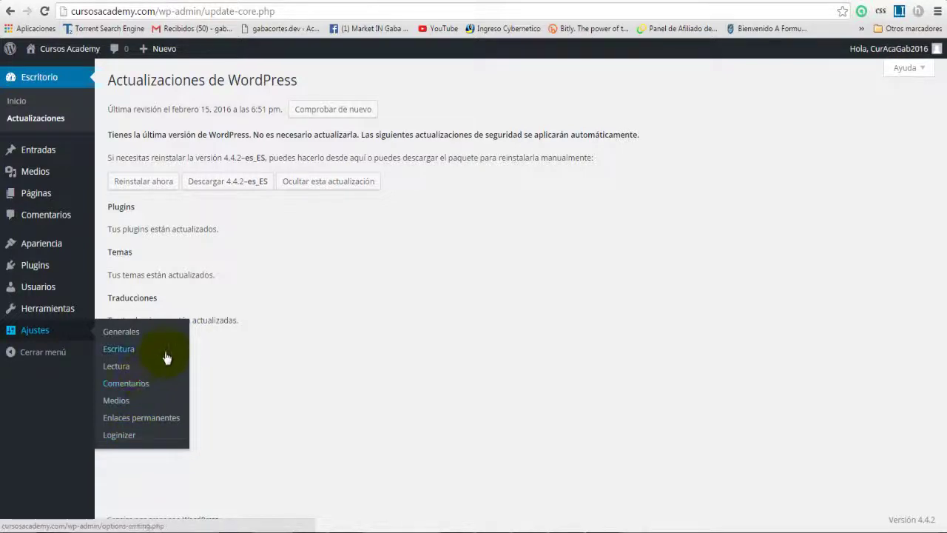
left_click(126, 340)
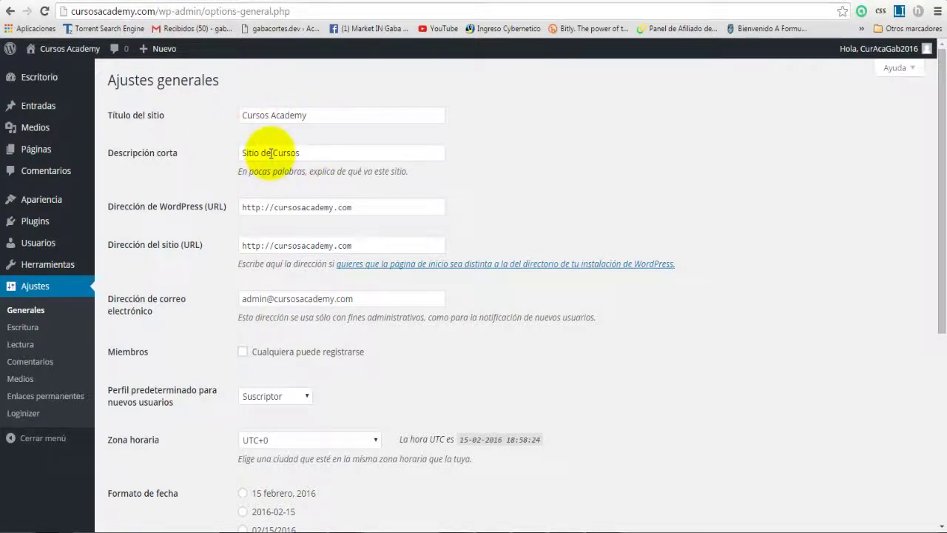
scroll(533, 180, "down", 3)
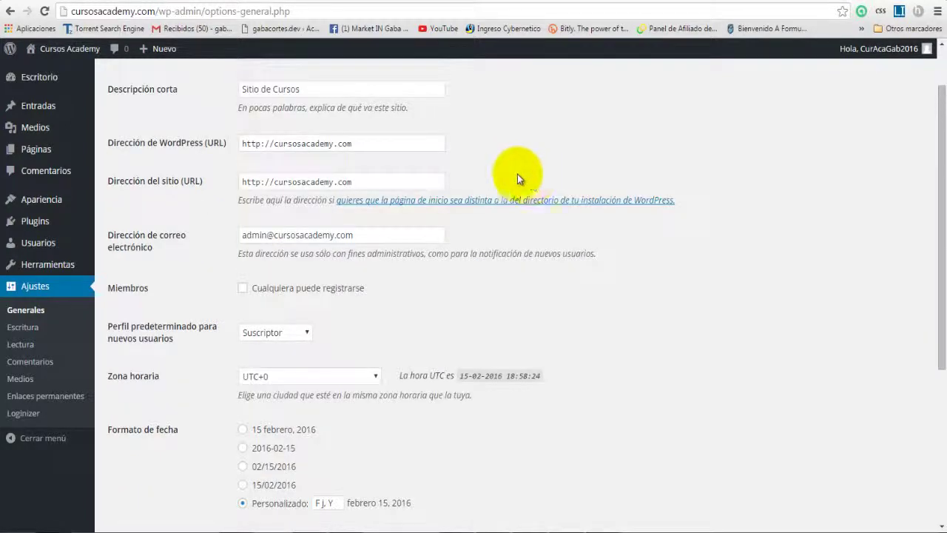
scroll(493, 175, "up", 3)
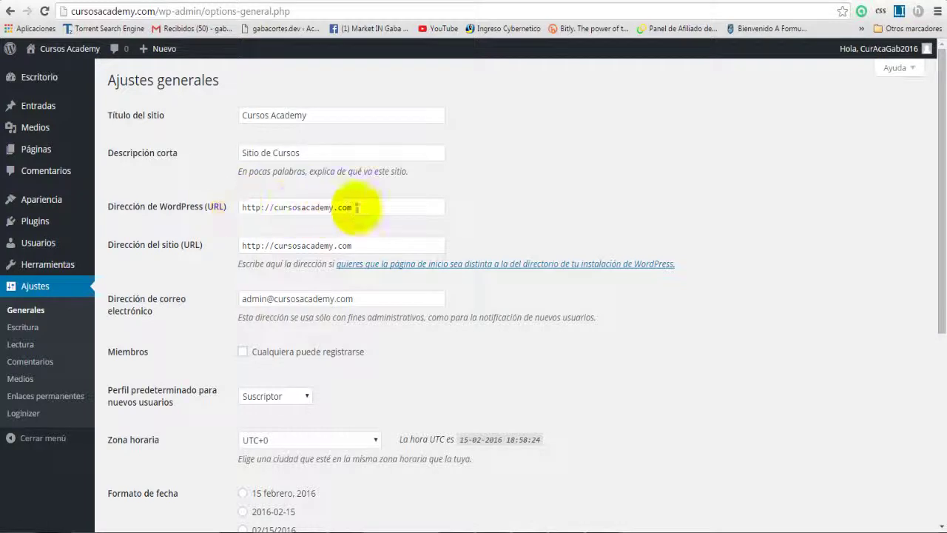
- Highlight the WordPress address (URL) and site address (URL) values in the general settings to compare them
left_click_drag(356, 209, 233, 206)
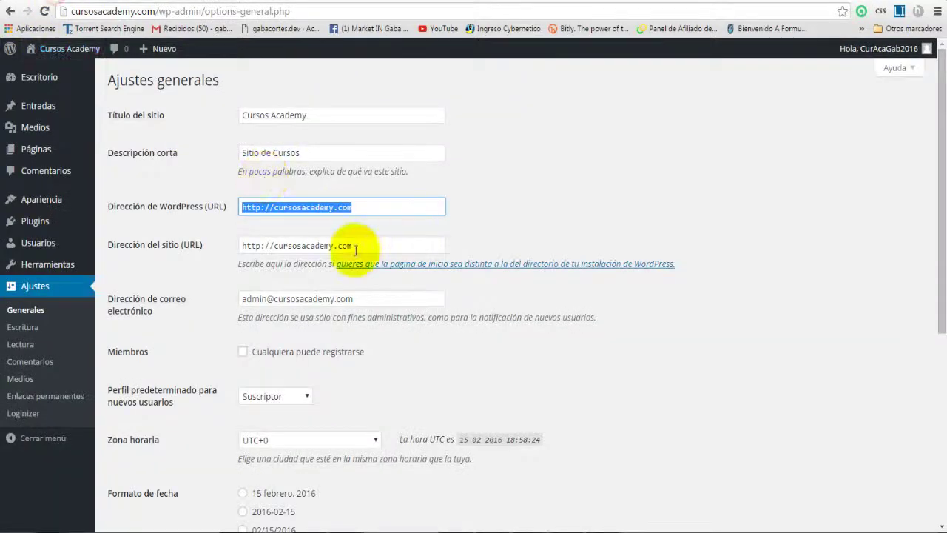
left_click(364, 245)
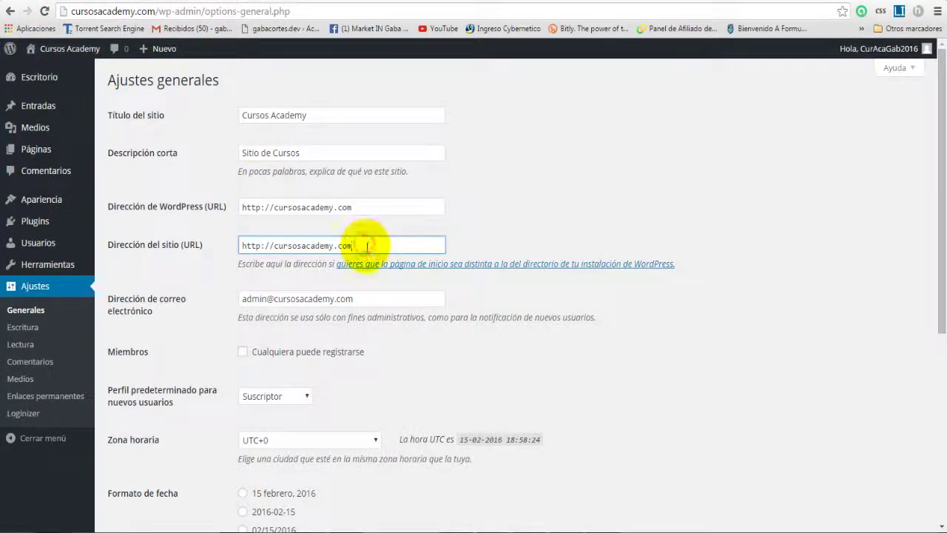
left_click_drag(366, 246, 250, 247)
left_click(355, 205)
left_click_drag(355, 206, 240, 207)
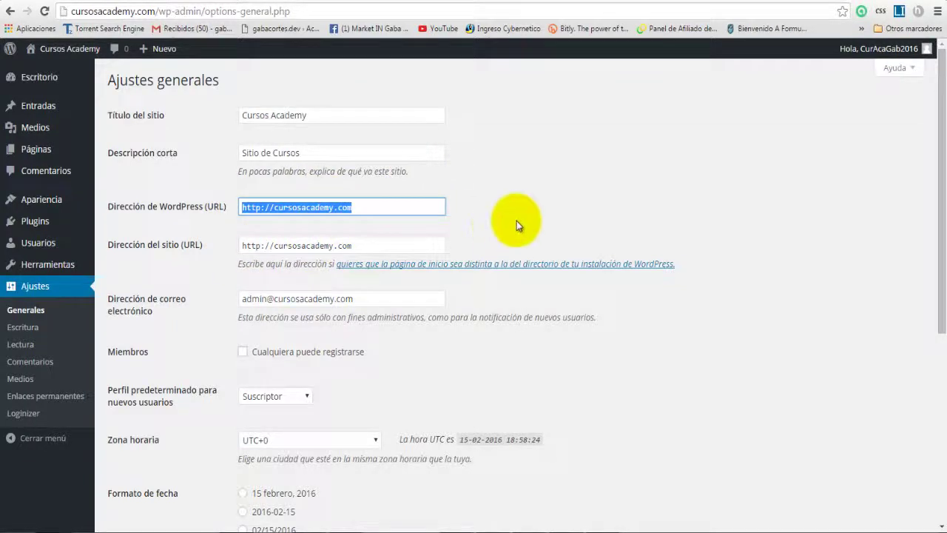
left_click(541, 197)
scroll(464, 298, "down", 1)
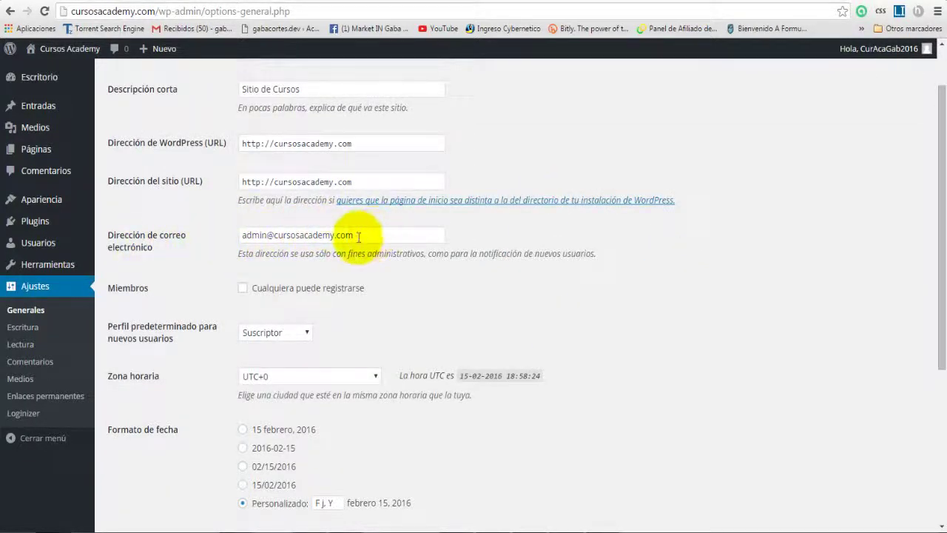
- Highlight the administrative e-mail address and review the remaining general settings down to the site language
left_click_drag(358, 234, 185, 238)
left_click(227, 247)
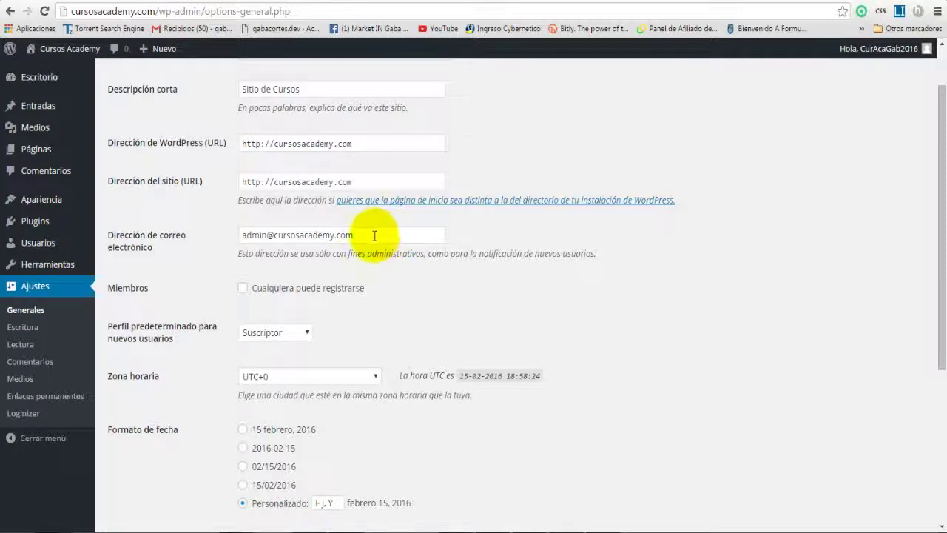
left_click_drag(374, 235, 218, 236)
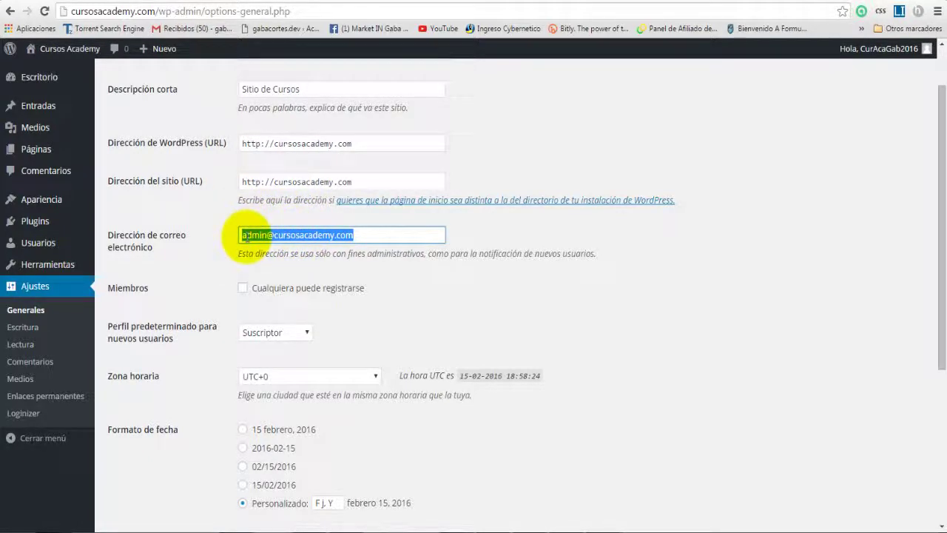
left_click(269, 235)
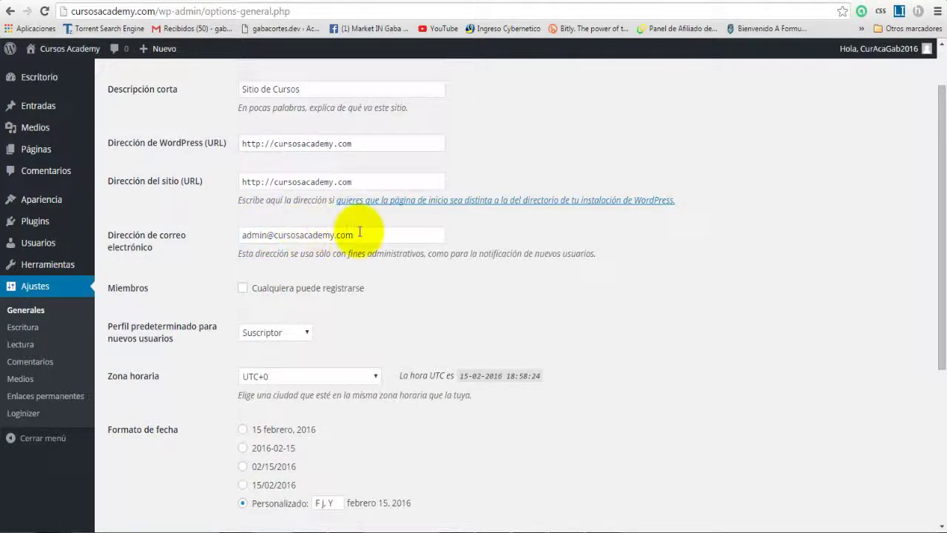
double_click(254, 235)
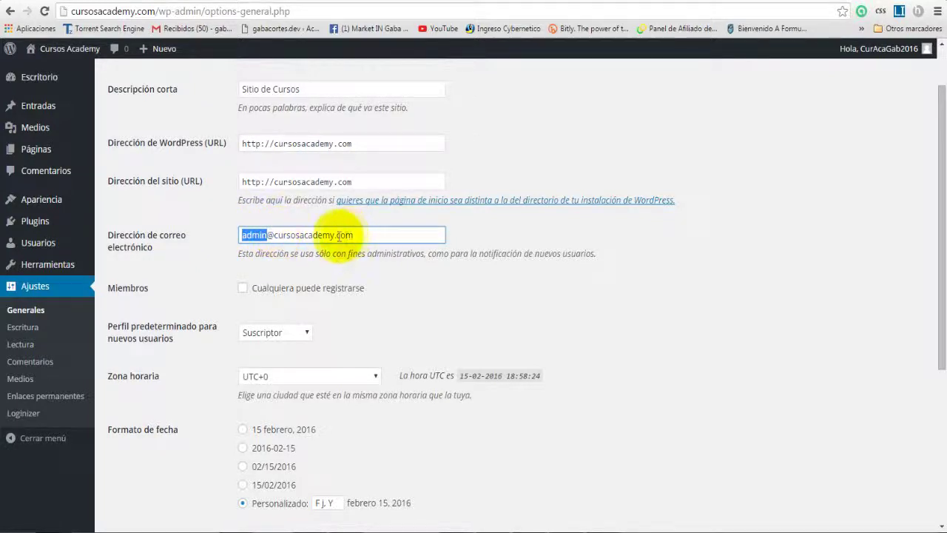
left_click(372, 236)
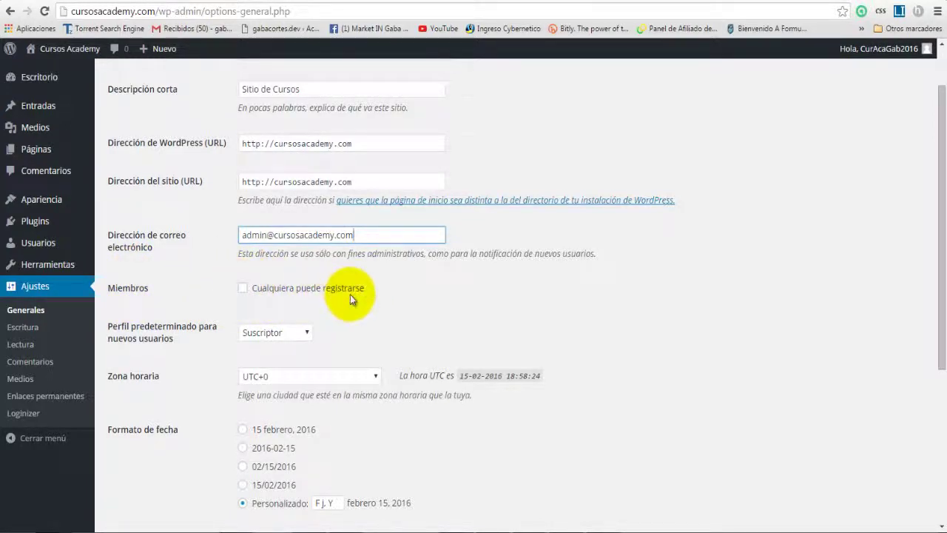
scroll(296, 325, "down", 2)
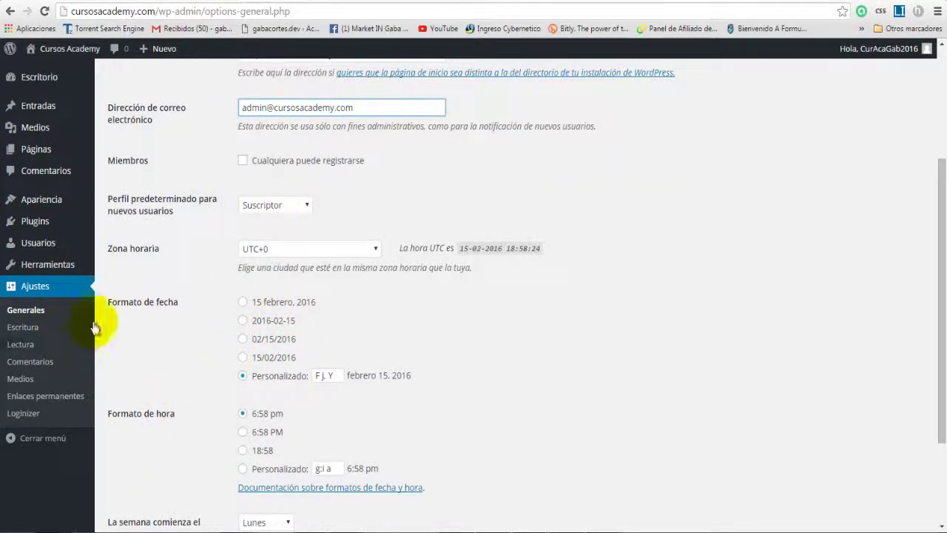
scroll(232, 279, "down", 2)
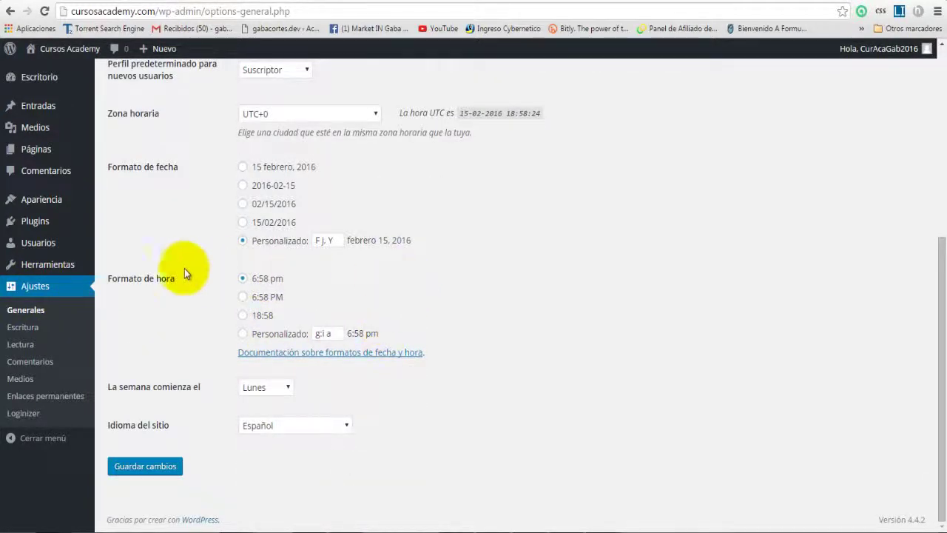
- Open the Enlaces permanentes settings and inspect the path in the "Hello world!" post's address on the public site
left_click(42, 400)
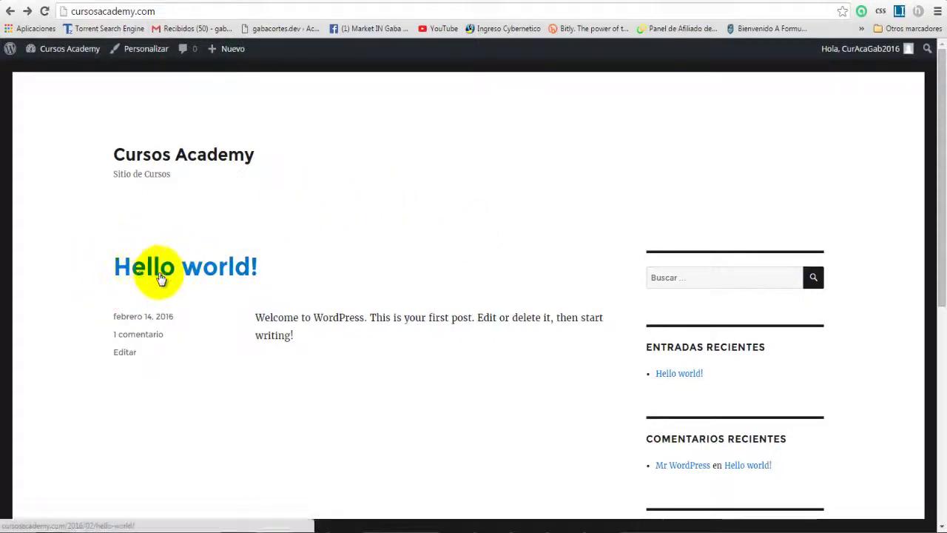
left_click(201, 273)
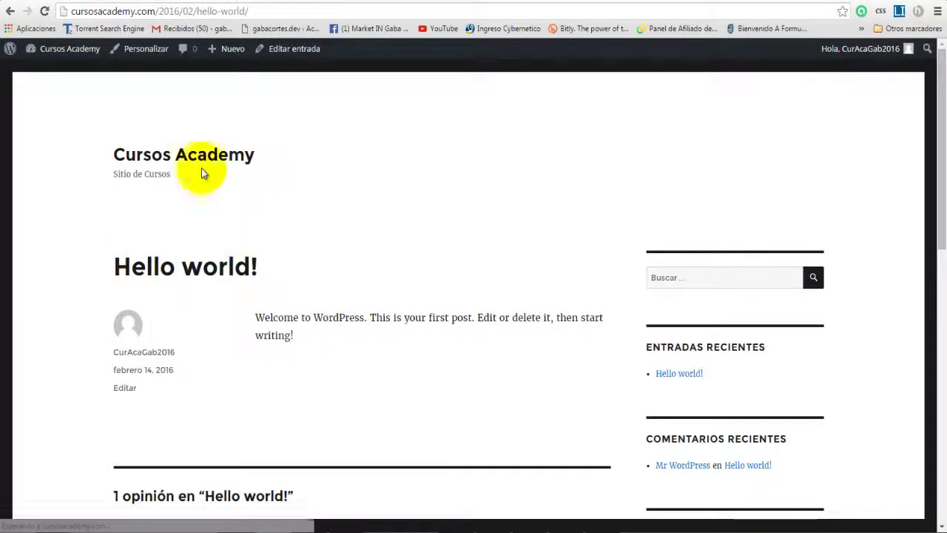
left_click_drag(158, 11, 261, 6)
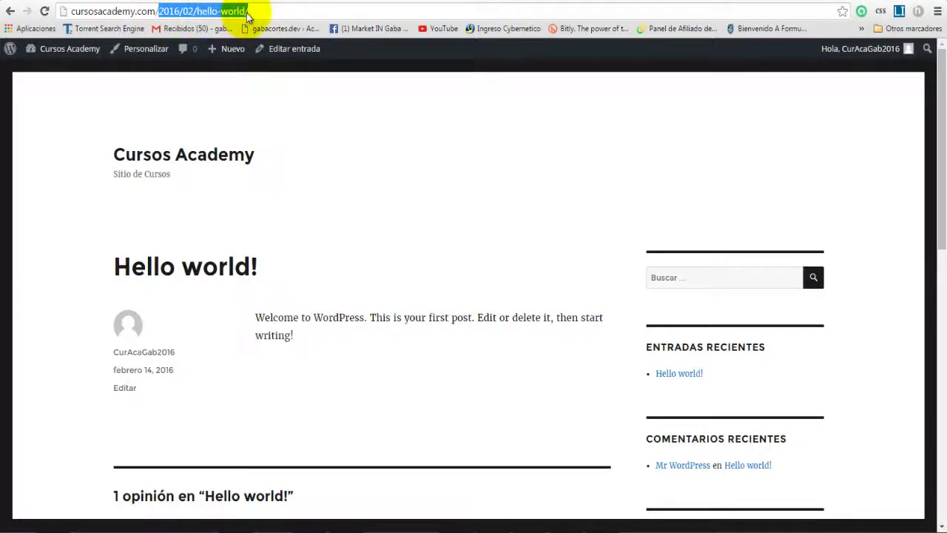
- Set the permalink structure to Nombre de la entrada in Enlaces permanentes and save the changes
left_click(14, 11)
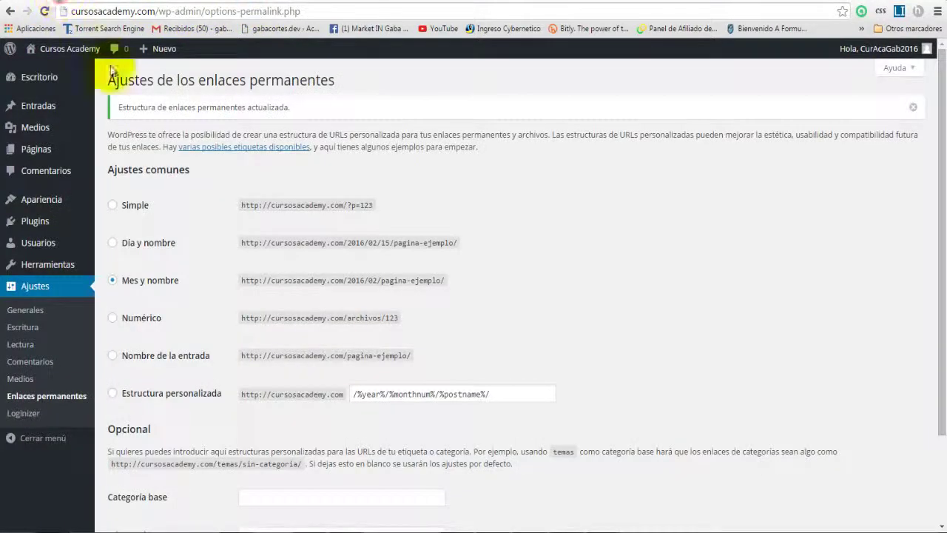
left_click(112, 356)
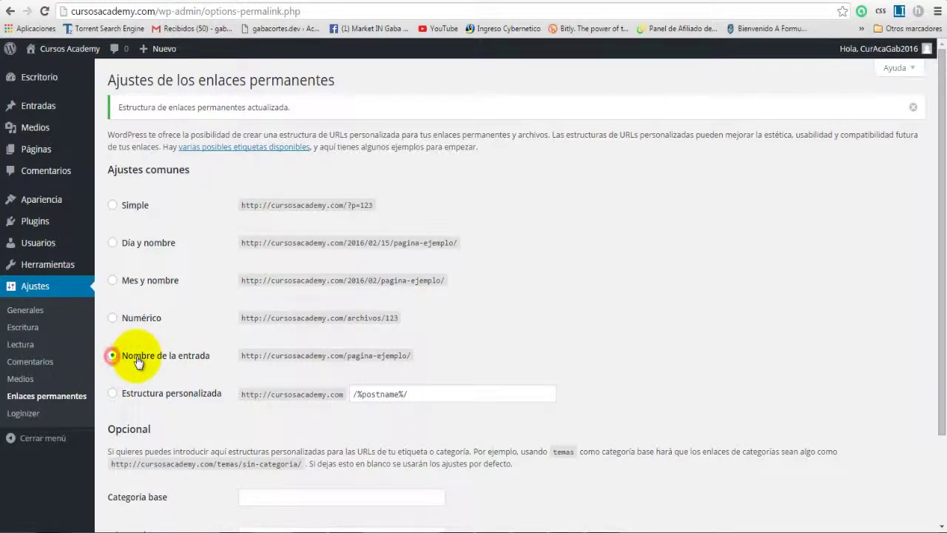
scroll(123, 362, "down", 2)
left_click(146, 466)
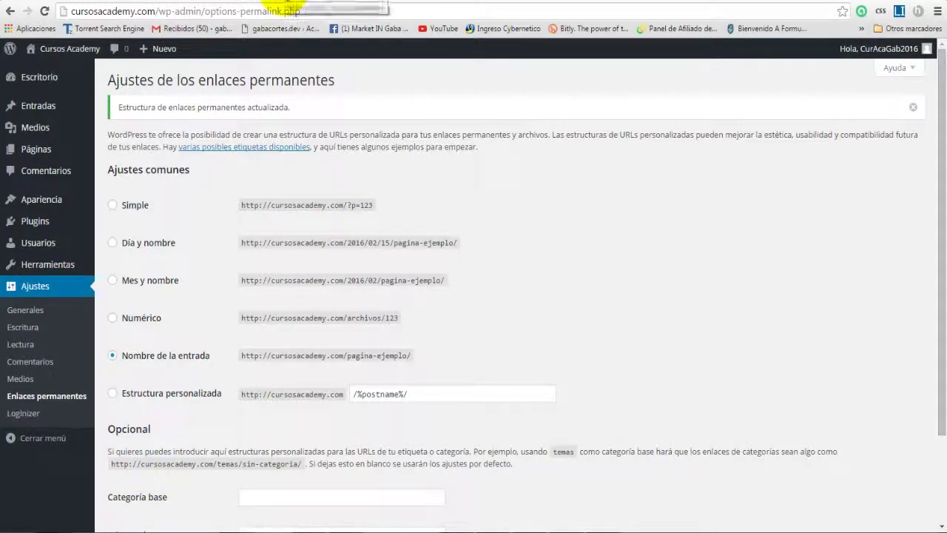
- Reopen the "Hello world!" post from the Cursos Academy home page to check its address
left_click(288, 1)
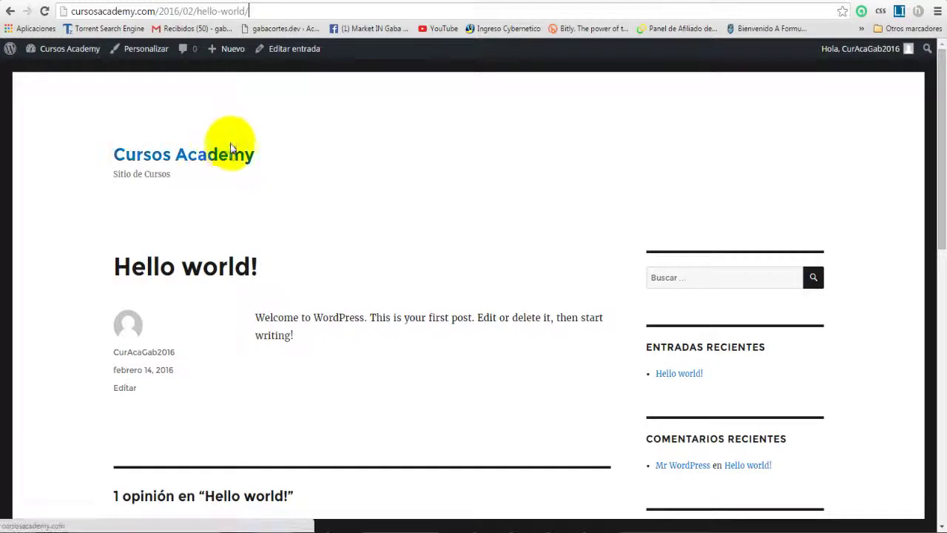
left_click(181, 160)
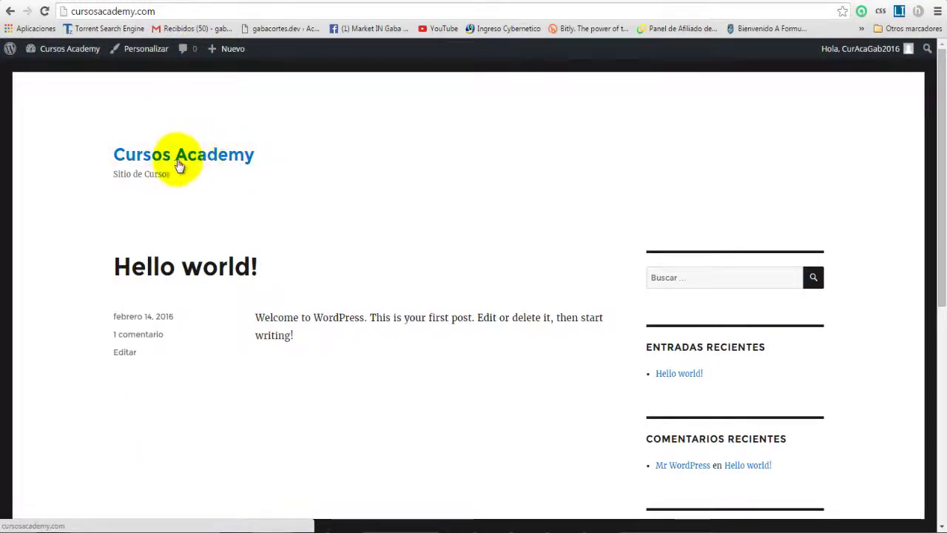
left_click(174, 276)
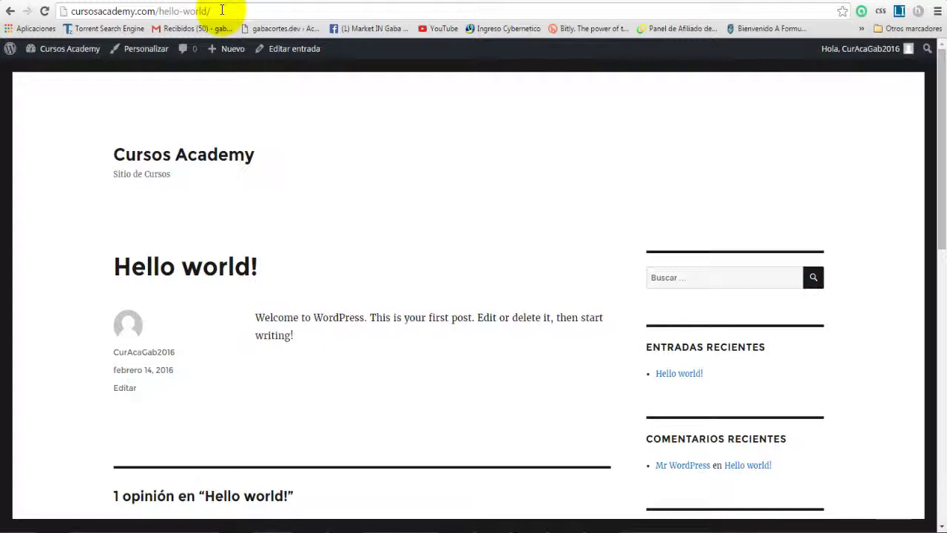
- Return to the permalink settings, select Estructura personalizada with /%postname%/ and save the changes
left_click(11, 11)
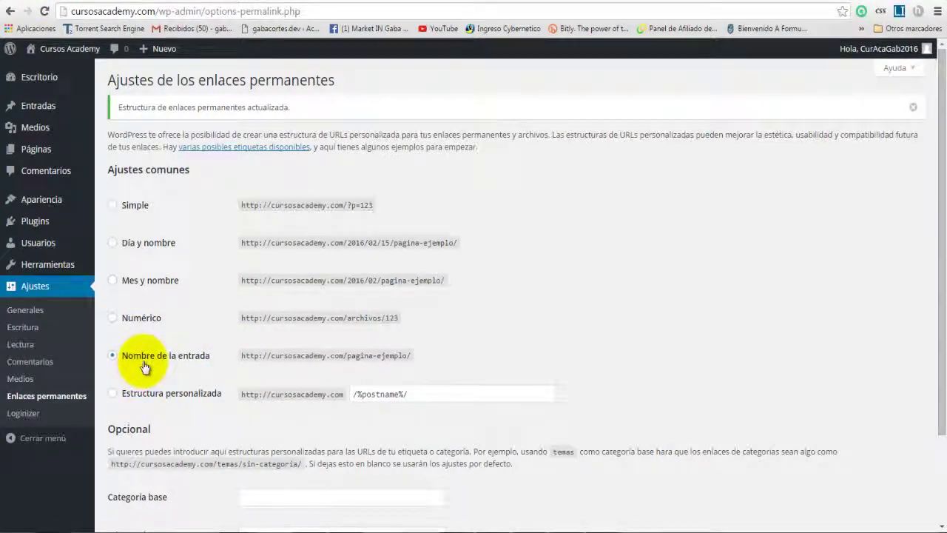
scroll(140, 364, "down", 2)
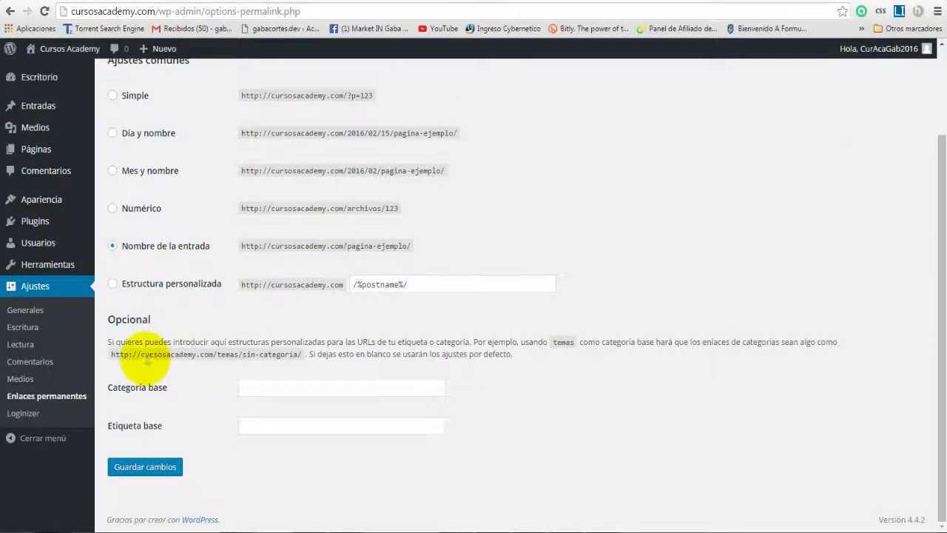
left_click(111, 284)
left_click(141, 467)
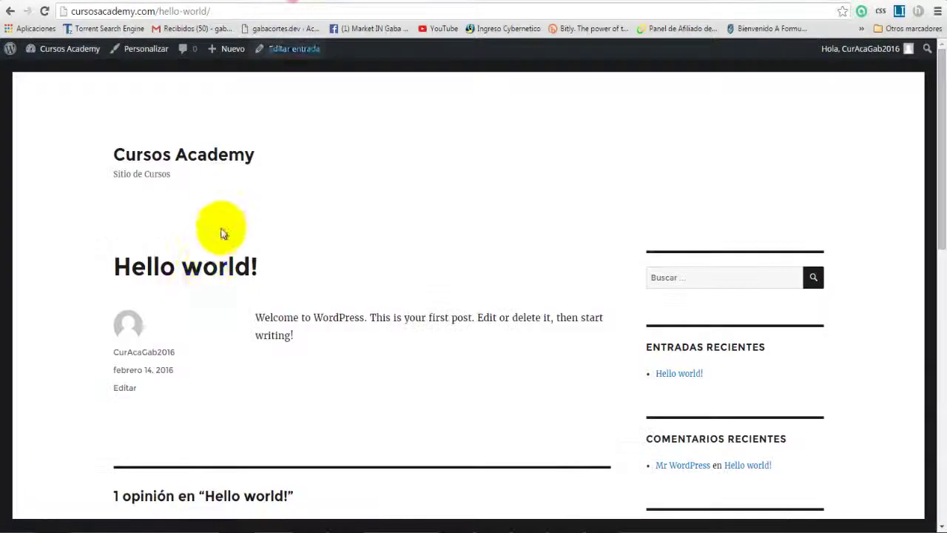
- Look over the "Hello world!" post's comment and sidebar, and open the Uncategorized category page to view its address
scroll(207, 277, "down", 3)
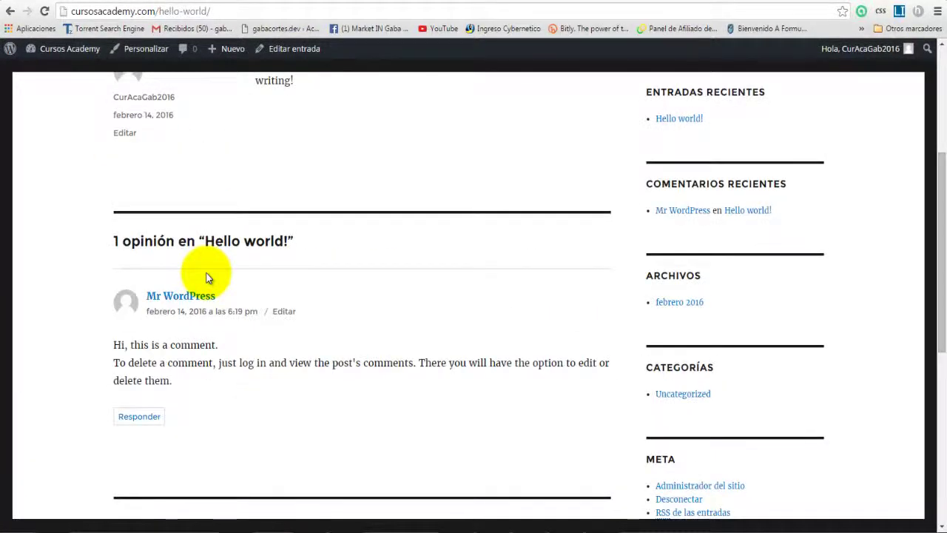
scroll(304, 296, "up", 3)
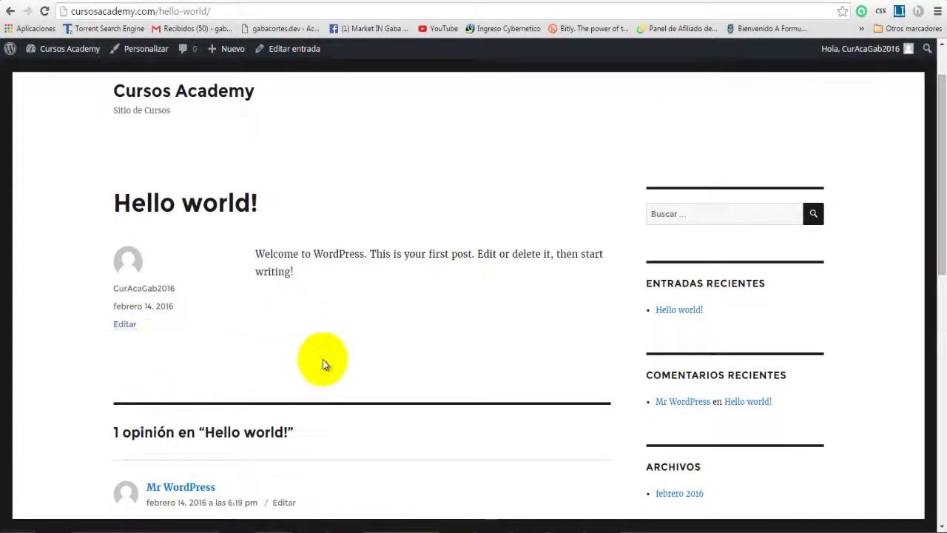
scroll(588, 348, "down", 2)
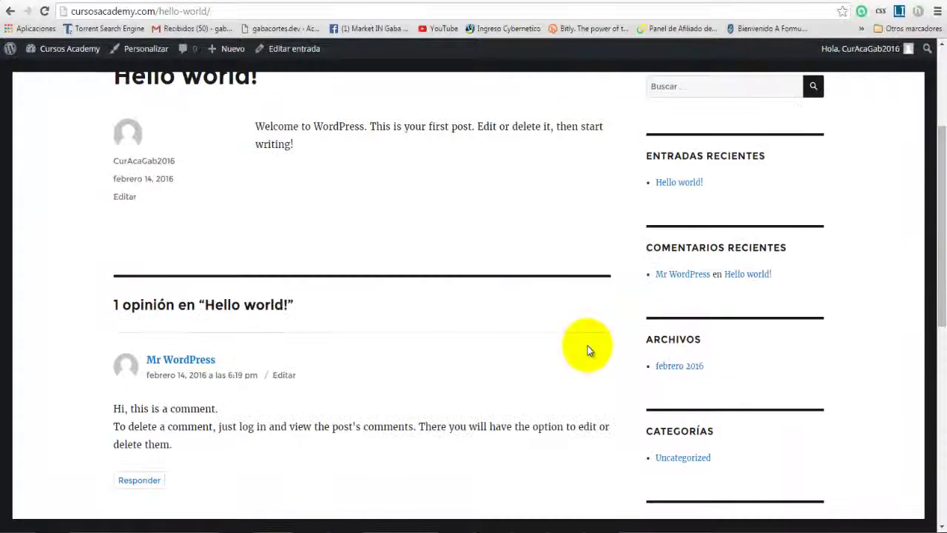
scroll(587, 346, "down", 2)
left_click(676, 331)
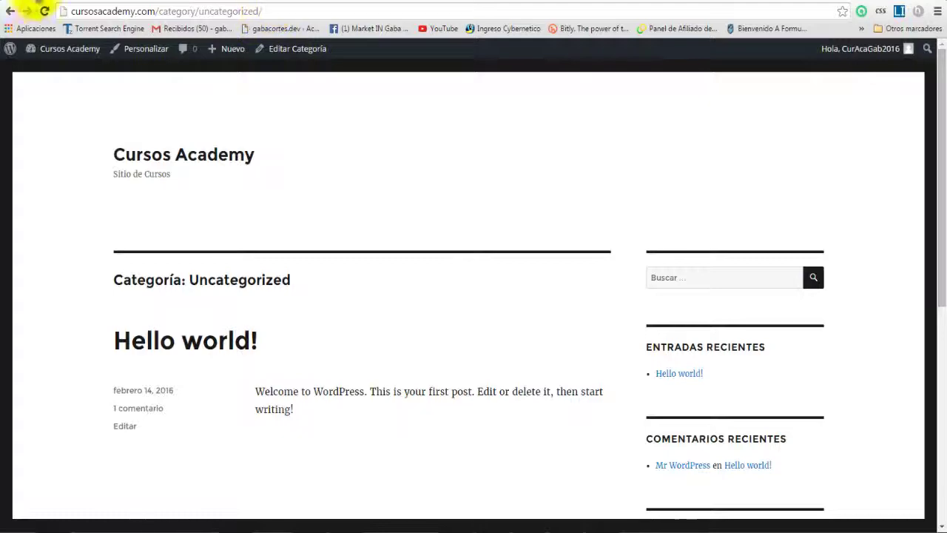
- Return to the permalink settings and look over the site-visit option and the Medios and Entradas submenu entries
left_click(10, 11)
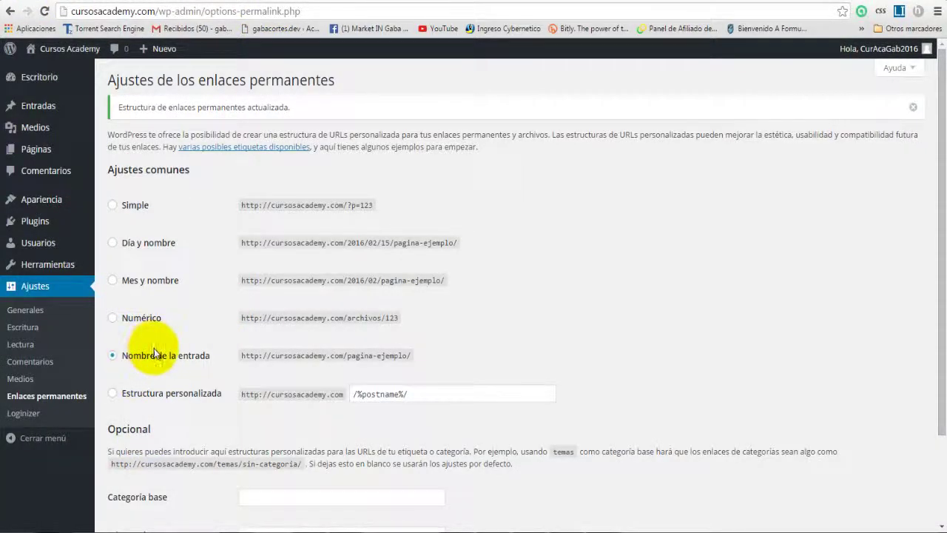
scroll(126, 348, "down", 2)
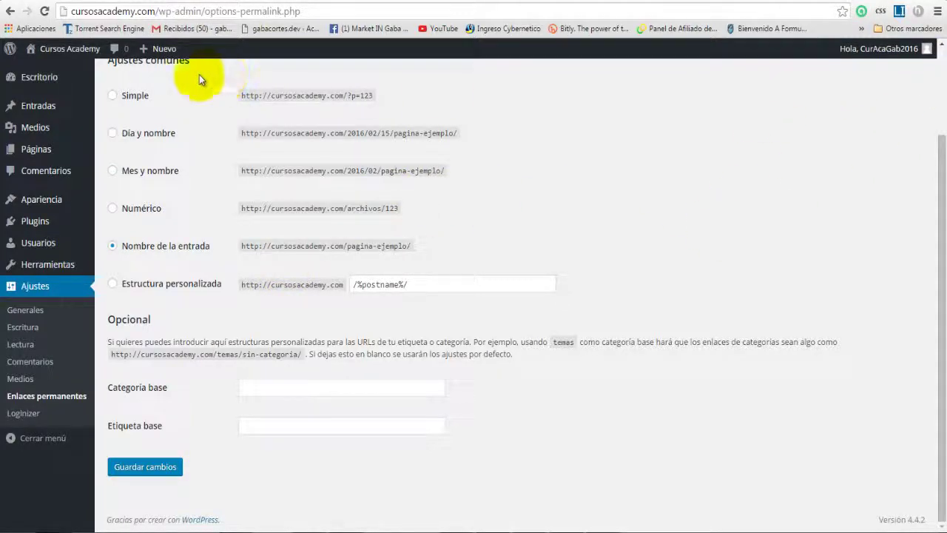
mouse_move(45, 48)
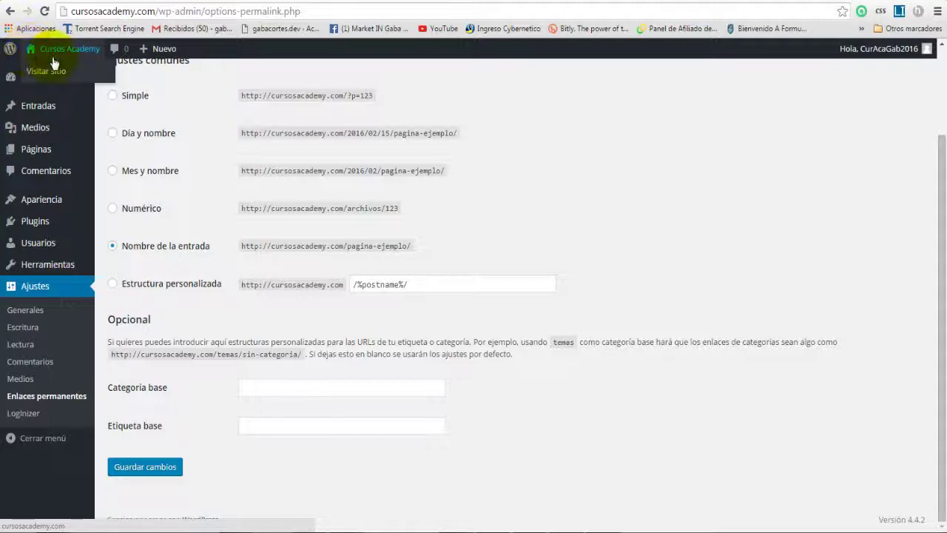
mouse_move(32, 274)
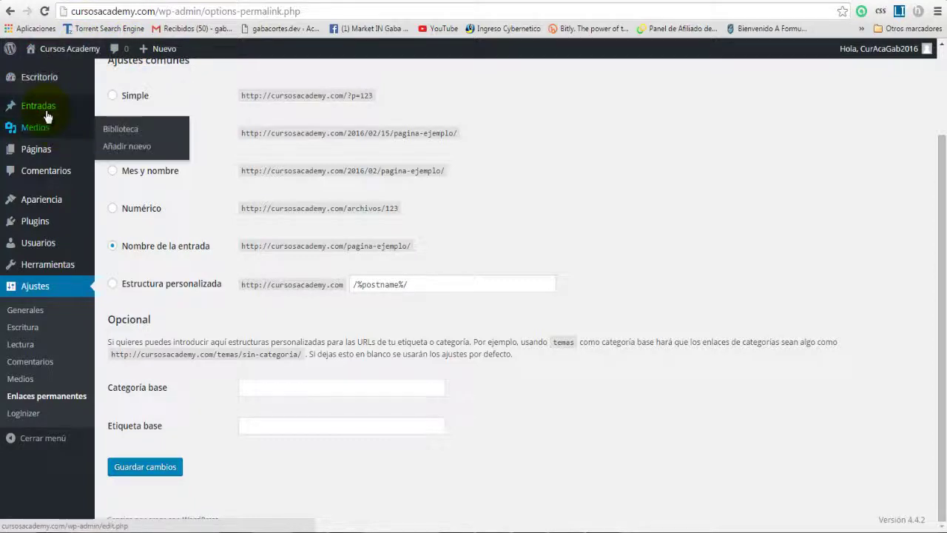
mouse_move(45, 110)
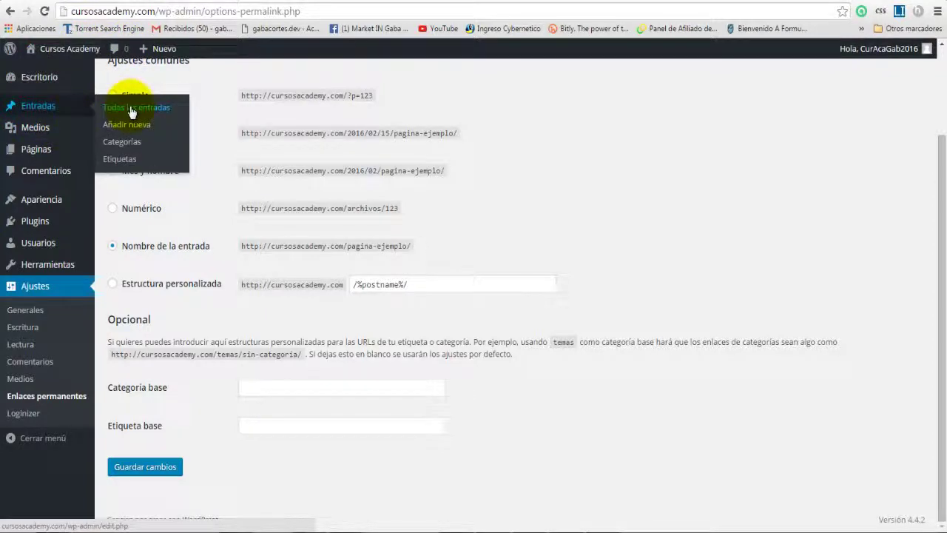